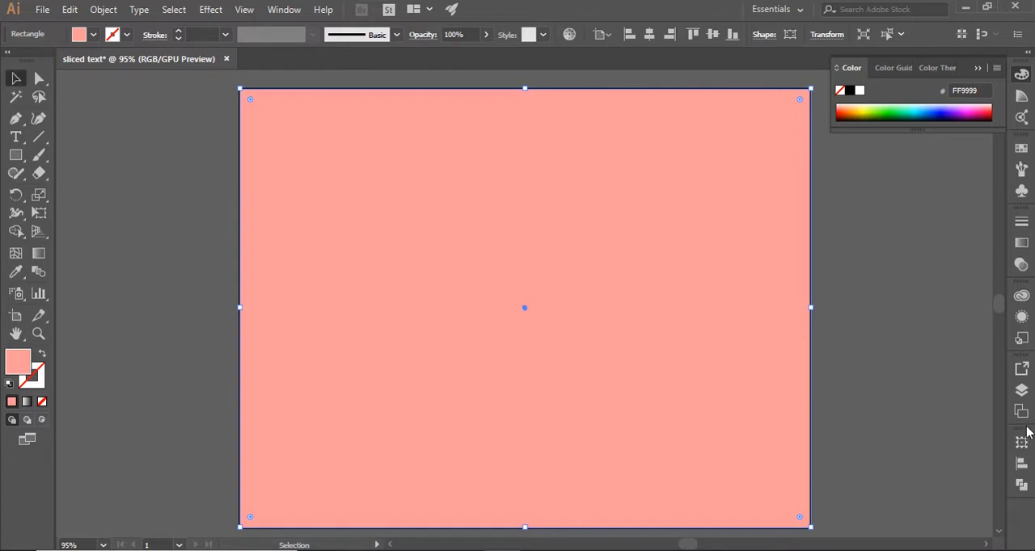
# Rename the layer holding the pink rectangle as "background"
pyautogui.click(1021, 391)
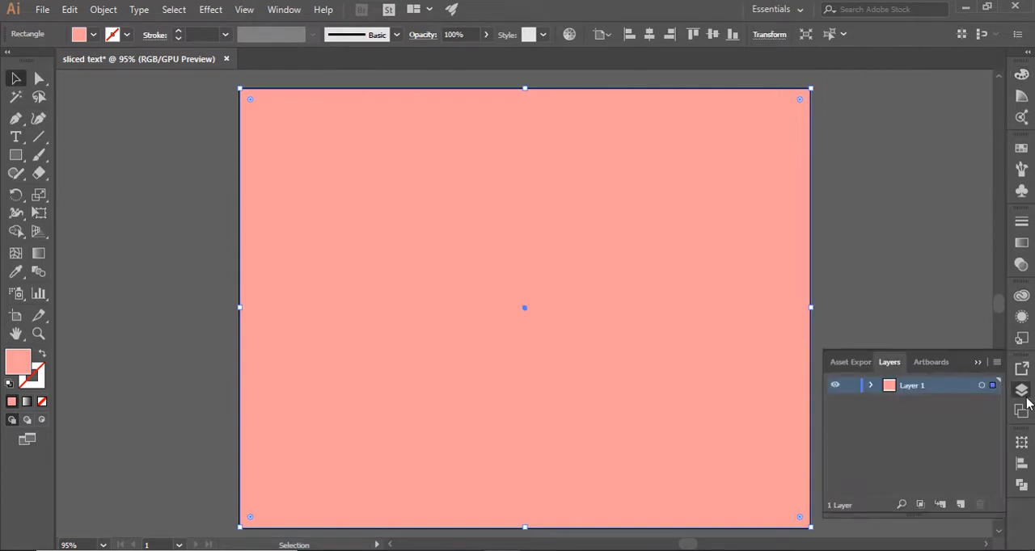
pyautogui.doubleClick(911, 387)
pyautogui.write('s')
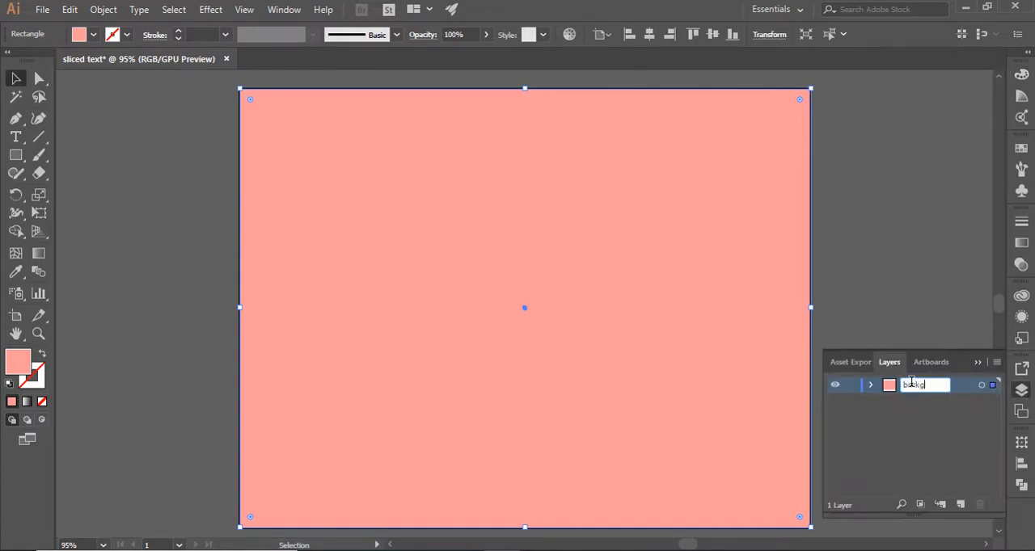
pyautogui.press('Return')
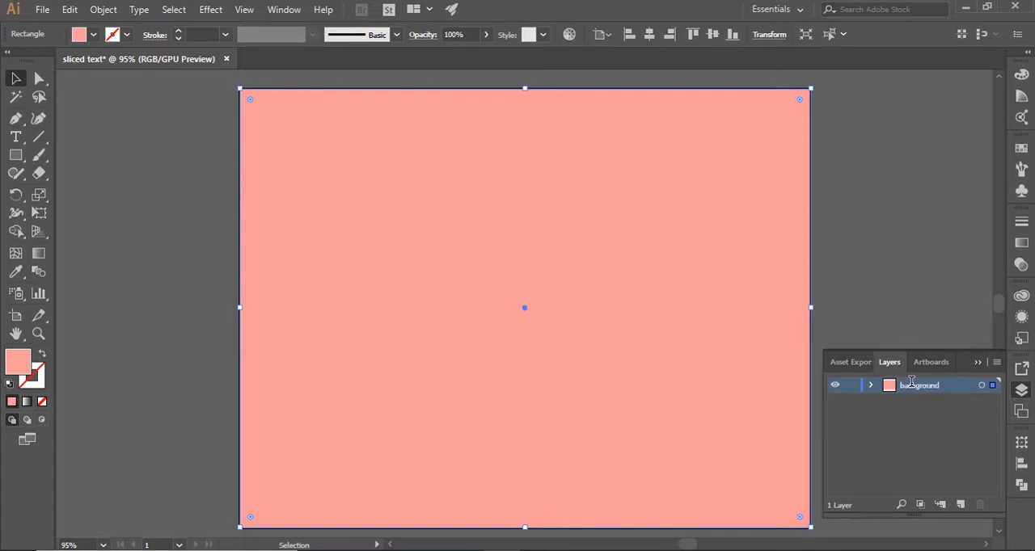
# Add a new layer named "text" above the background layer and lock the background layer
pyautogui.click(961, 505)
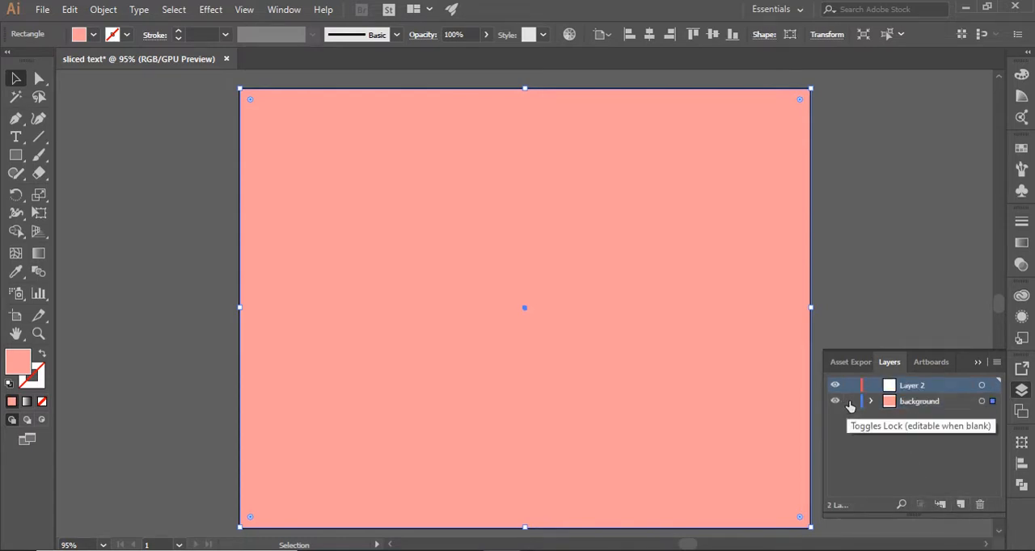
pyautogui.click(850, 401)
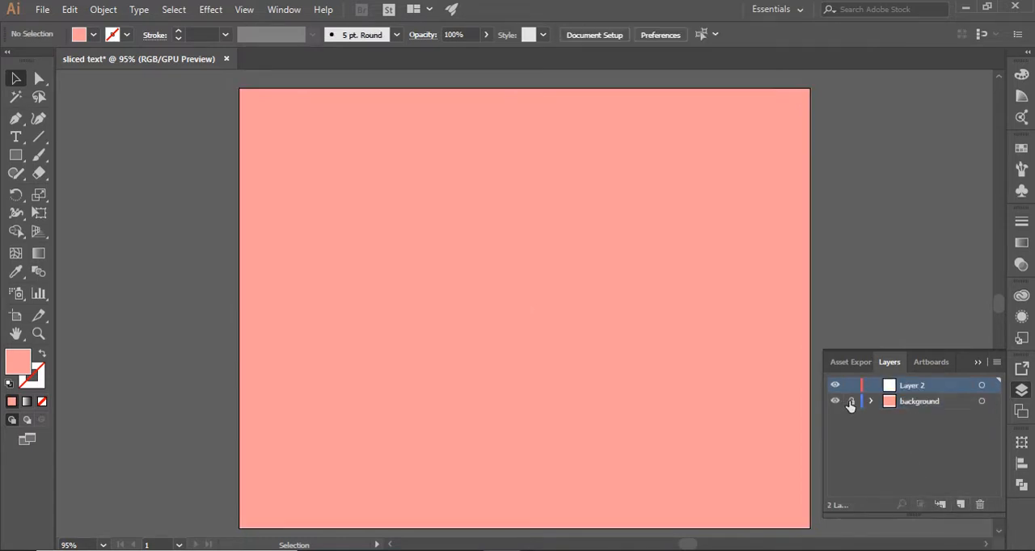
pyautogui.doubleClick(913, 386)
pyautogui.write('text')
pyautogui.press('Return')
pyautogui.click(977, 363)
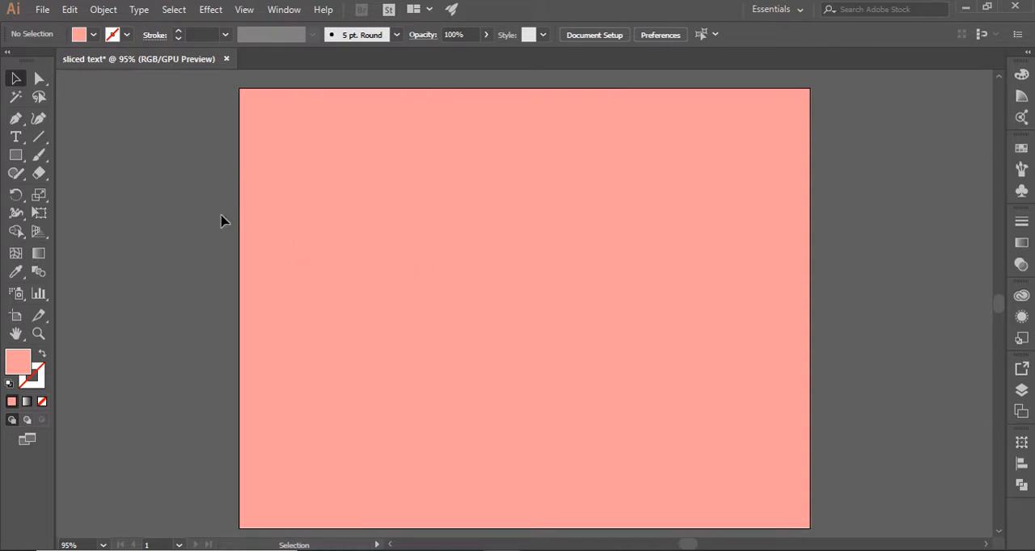
# Add the point text "MORISH" on the artboard and scale it up to about 135 pt
pyautogui.click(13, 139)
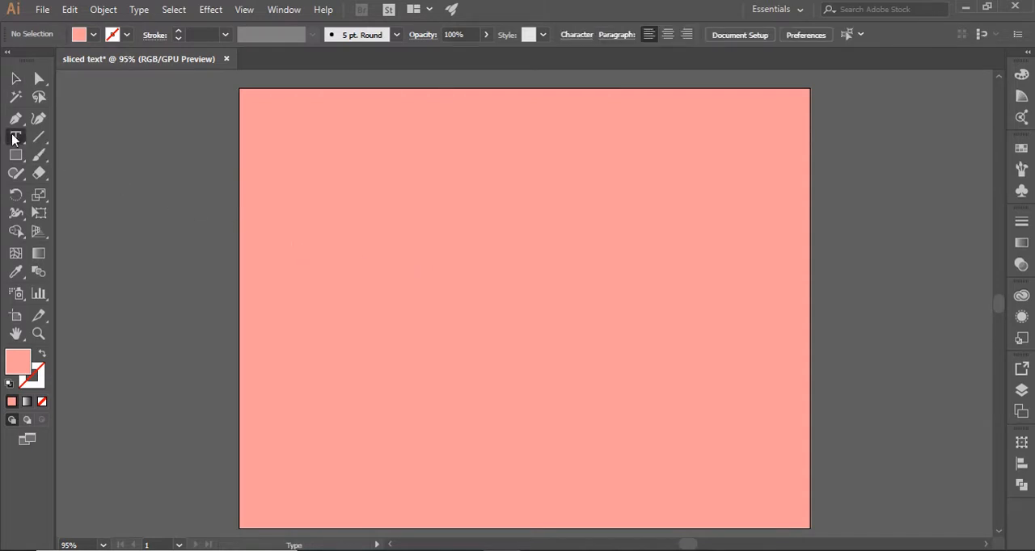
pyautogui.click(374, 224)
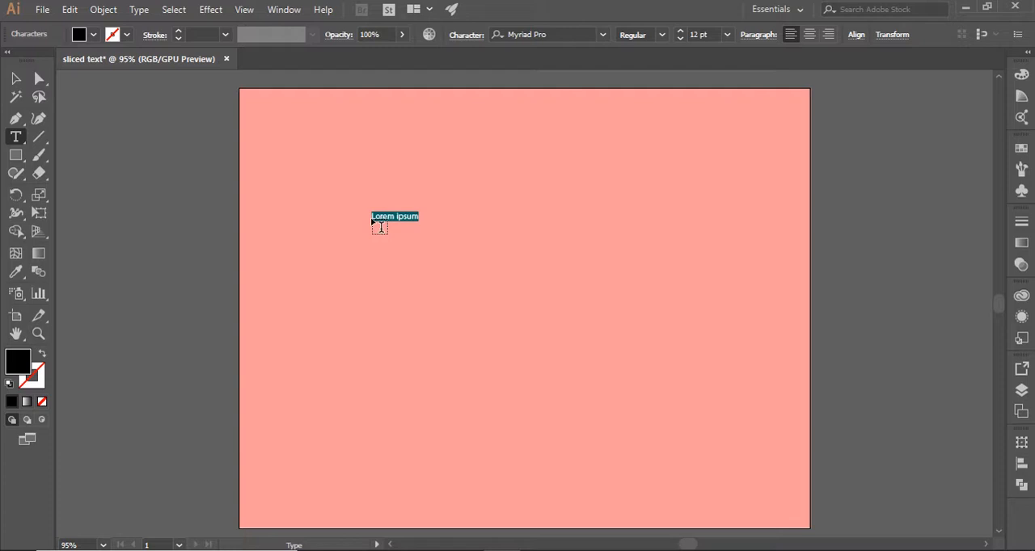
pyautogui.write('MORISH')
pyautogui.click(15, 78)
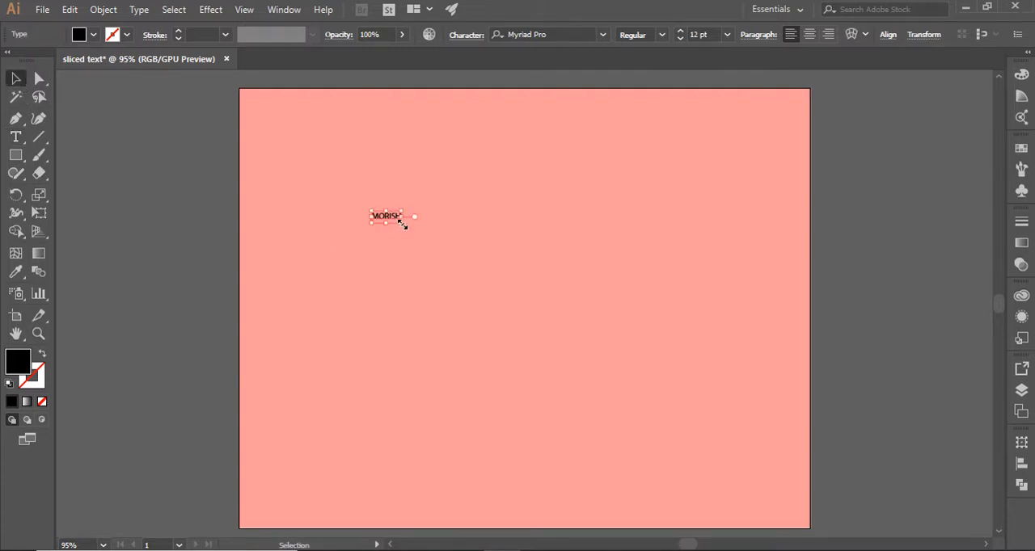
pyautogui.moveTo(403, 223); pyautogui.dragTo(703, 527)
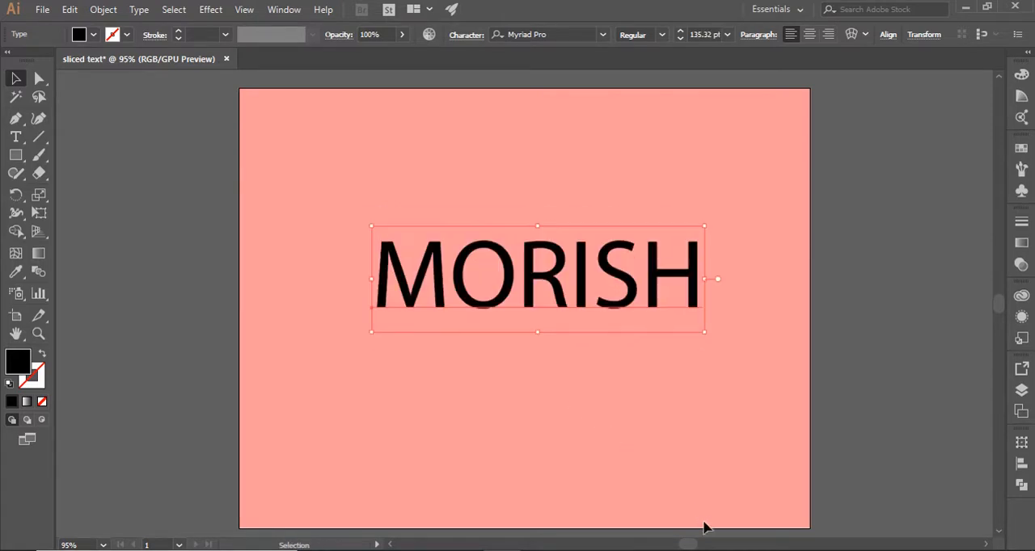
# Set the font of the MORISH text to Open Sans Extrabold
pyautogui.click(602, 35)
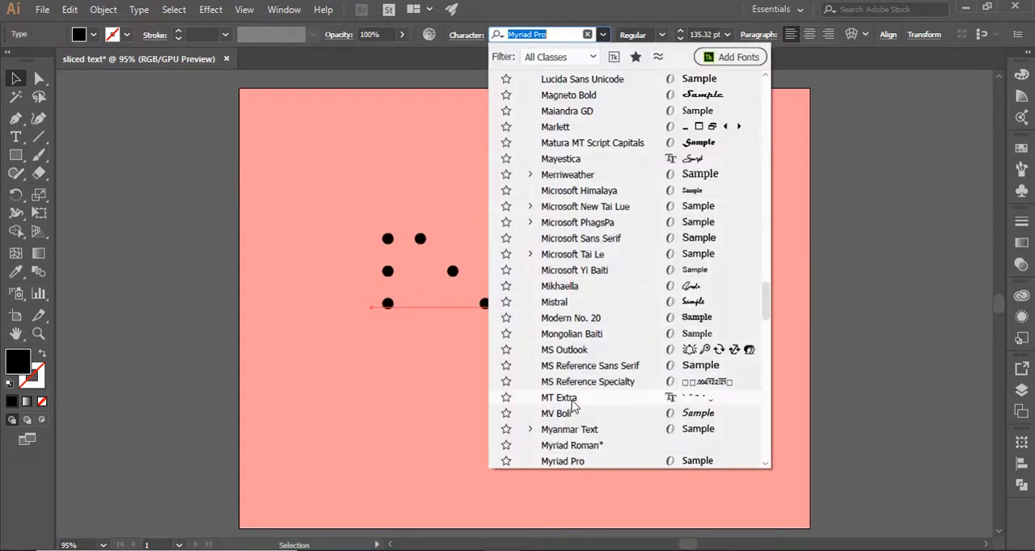
pyautogui.scroll(5, 582, 379)
pyautogui.scroll(-10, 588, 355)
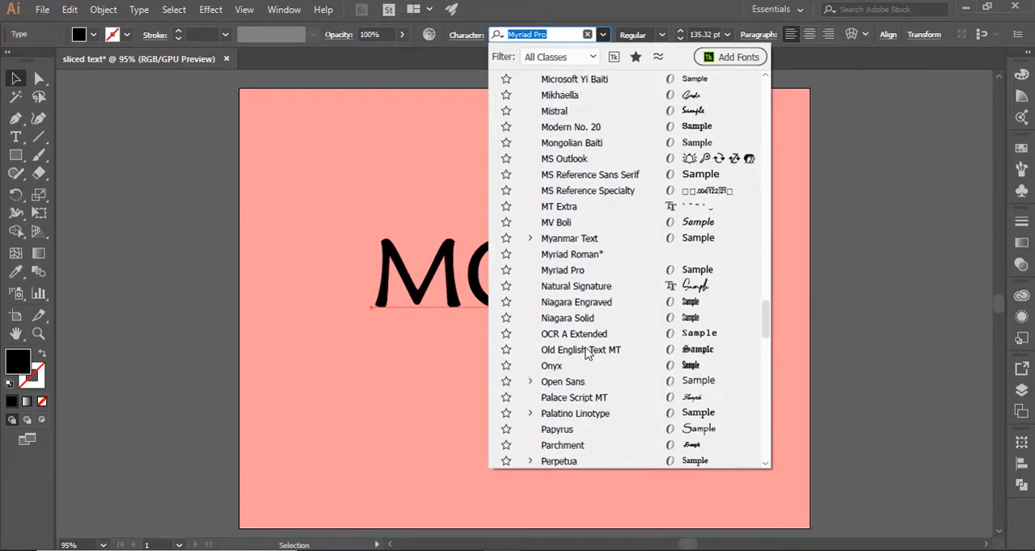
pyautogui.click(586, 333)
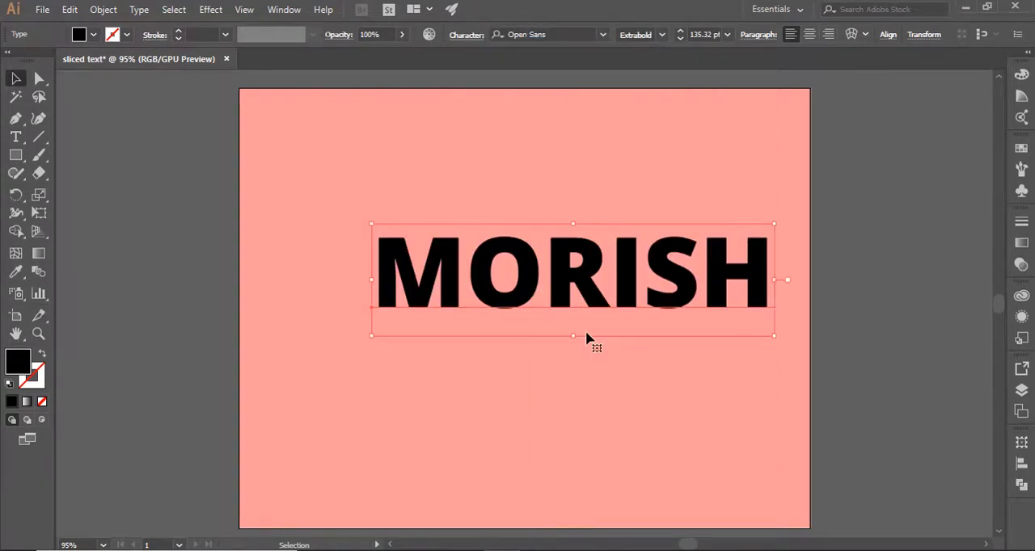
# Enlarge the MORISH text to about 159 pt and centre it horizontally and vertically on the artboard
pyautogui.moveTo(773, 335); pyautogui.dragTo(839, 413)
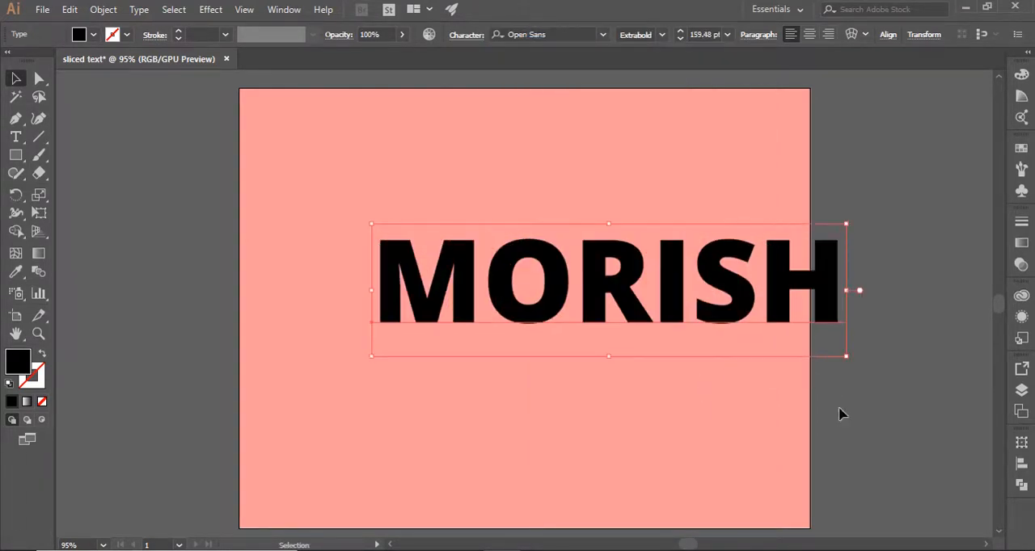
pyautogui.click(888, 34)
pyautogui.click(763, 75)
pyautogui.click(853, 78)
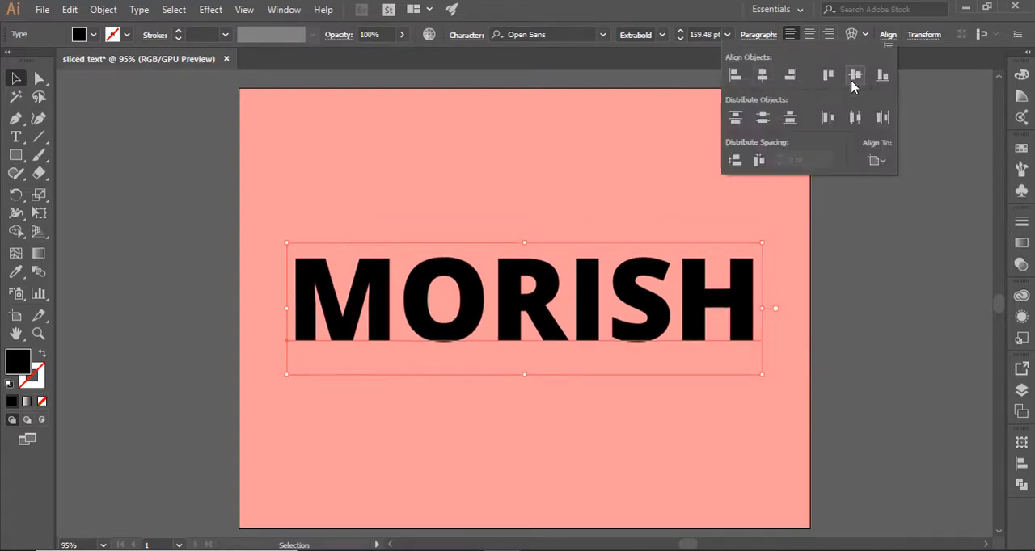
pyautogui.click(848, 278)
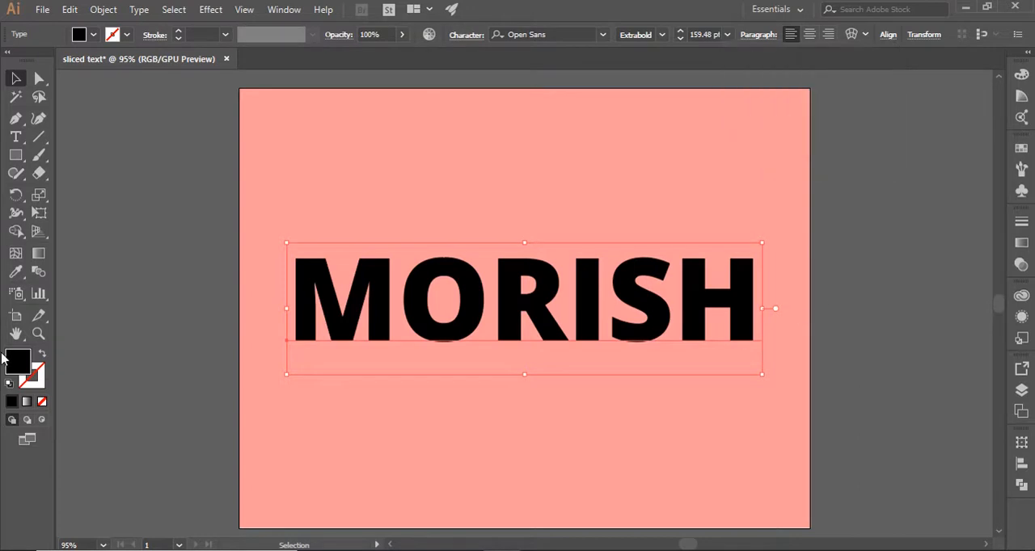
# Change the fill color of the MORISH text to white (FFFFFF) and deselect it
pyautogui.doubleClick(22, 365)
pyautogui.moveTo(633, 236); pyautogui.dragTo(630, 220)
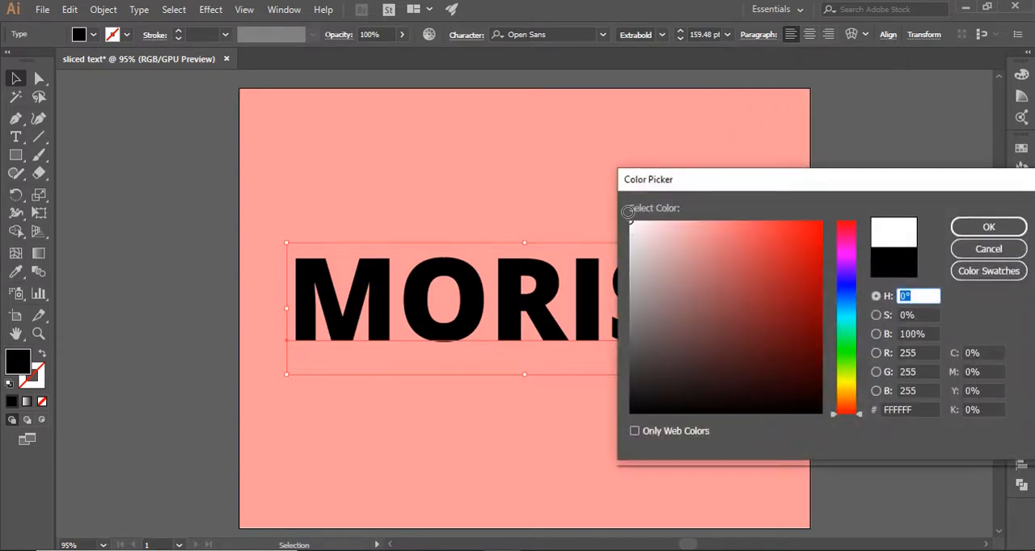
pyautogui.click(969, 229)
pyautogui.click(205, 292)
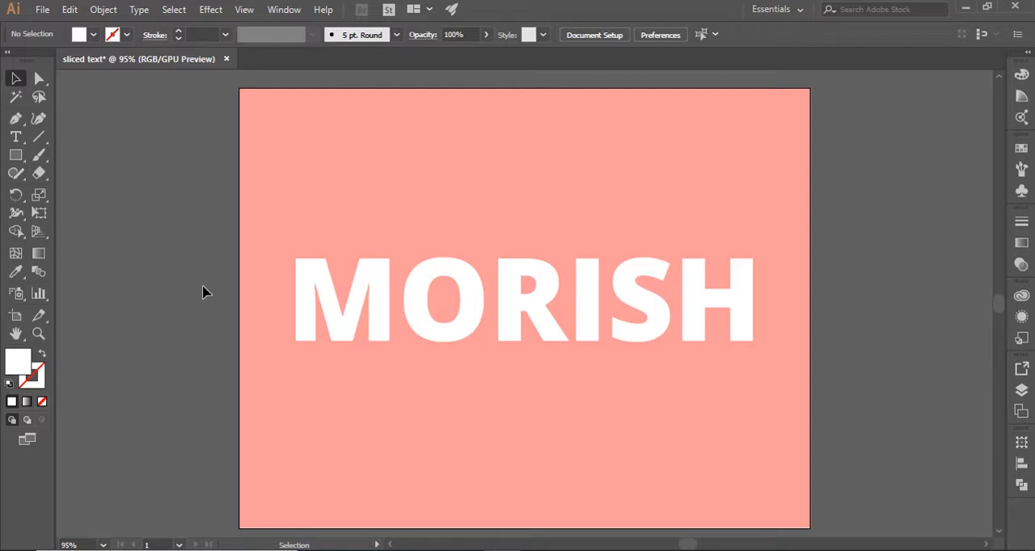
# Draw a straight horizontal line through the middle of the MORISH text, extending slightly past both ends of the word
pyautogui.click(38, 136)
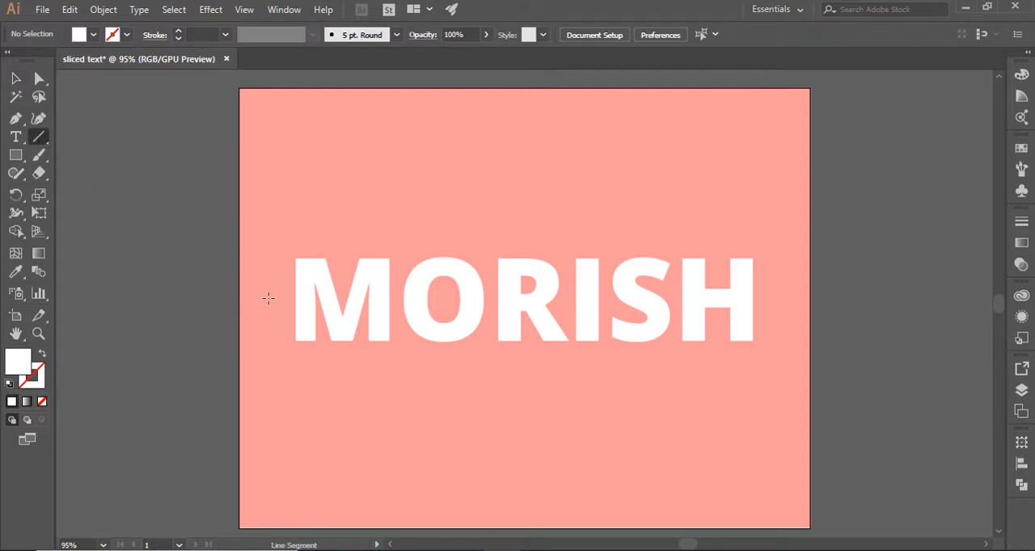
pyautogui.moveTo(268, 299); pyautogui.dragTo(741, 312)
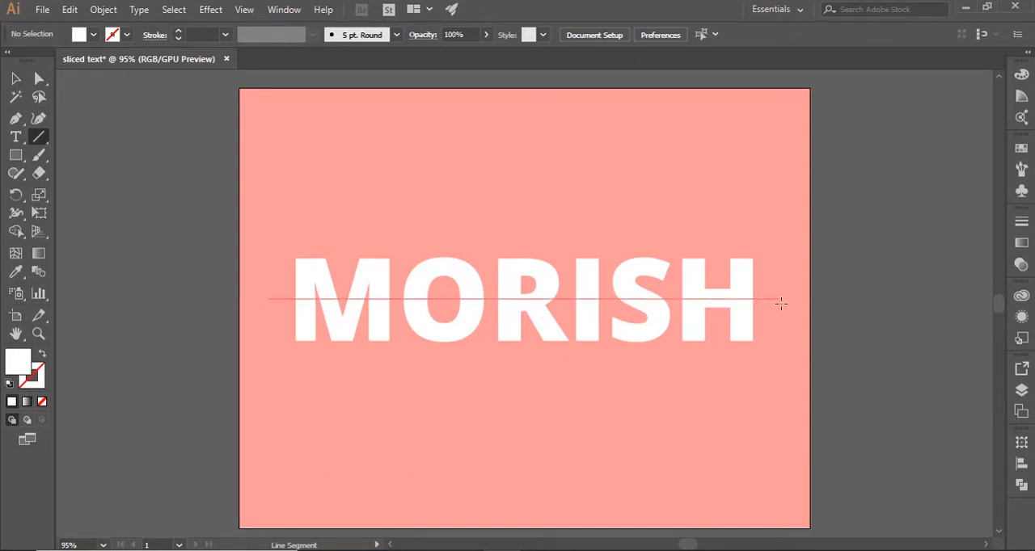
pyautogui.moveTo(780, 303); pyautogui.dragTo(781, 302)
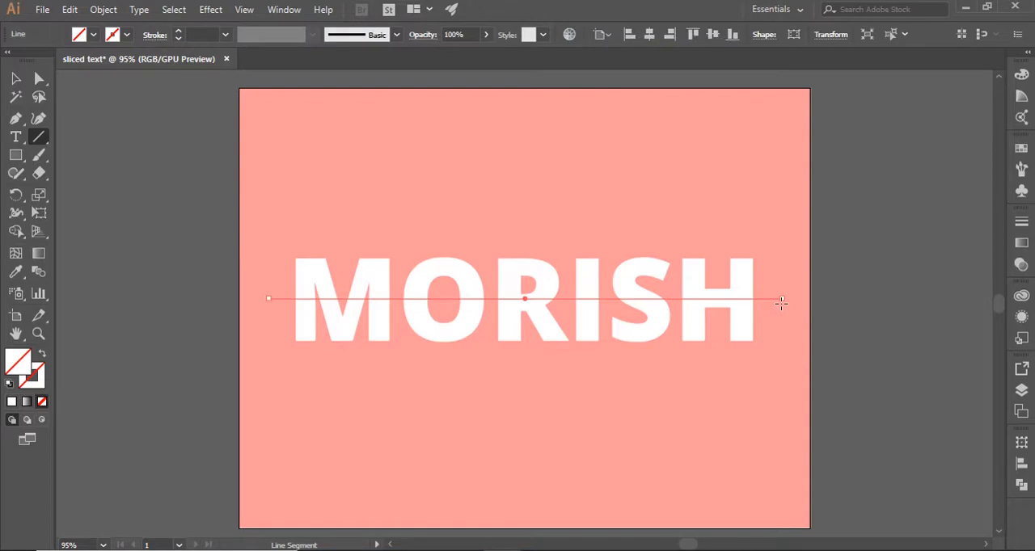
# Expand the MORISH text into editable shapes and deselect it
pyautogui.click(15, 79)
pyautogui.click(309, 265)
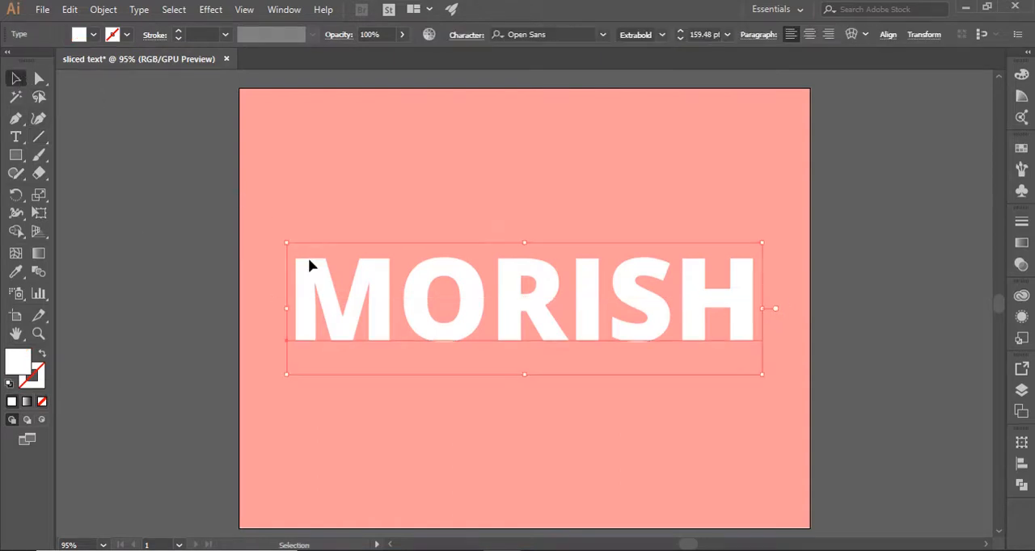
pyautogui.click(113, 10)
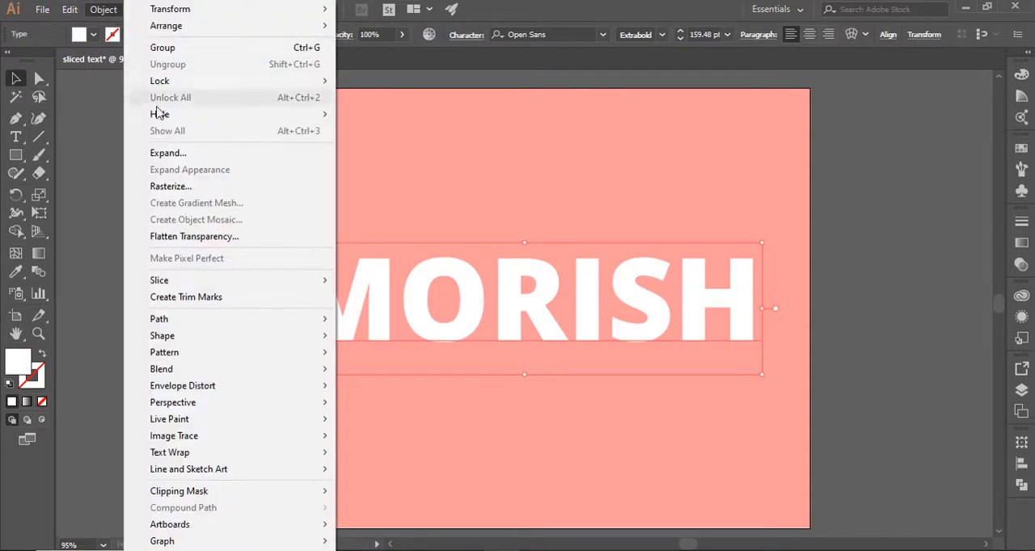
pyautogui.click(168, 153)
pyautogui.click(479, 367)
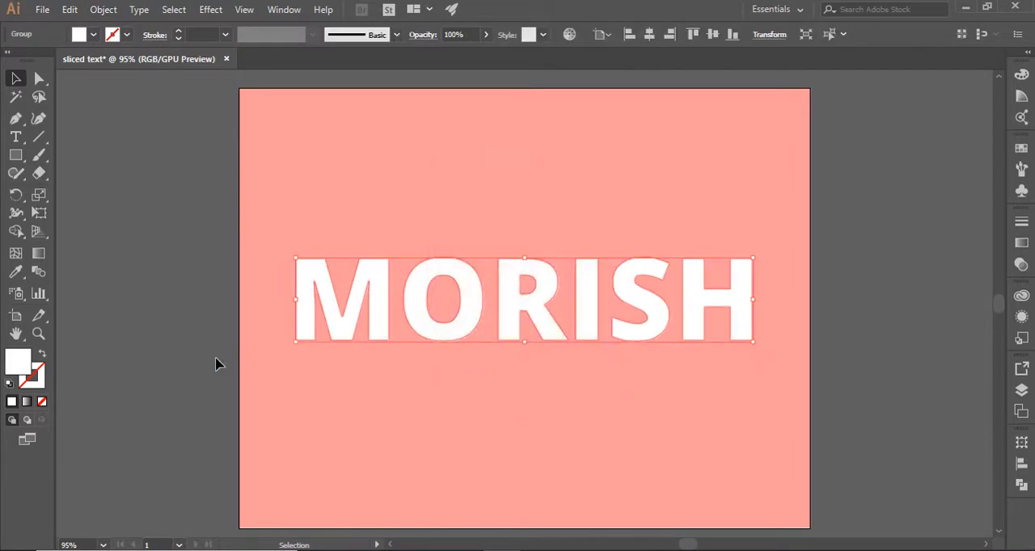
pyautogui.click(216, 358)
# Select the expanded letters together with the horizontal line and split them with the Divide pathfinder
pyautogui.click(462, 323)
pyautogui.click(282, 297)
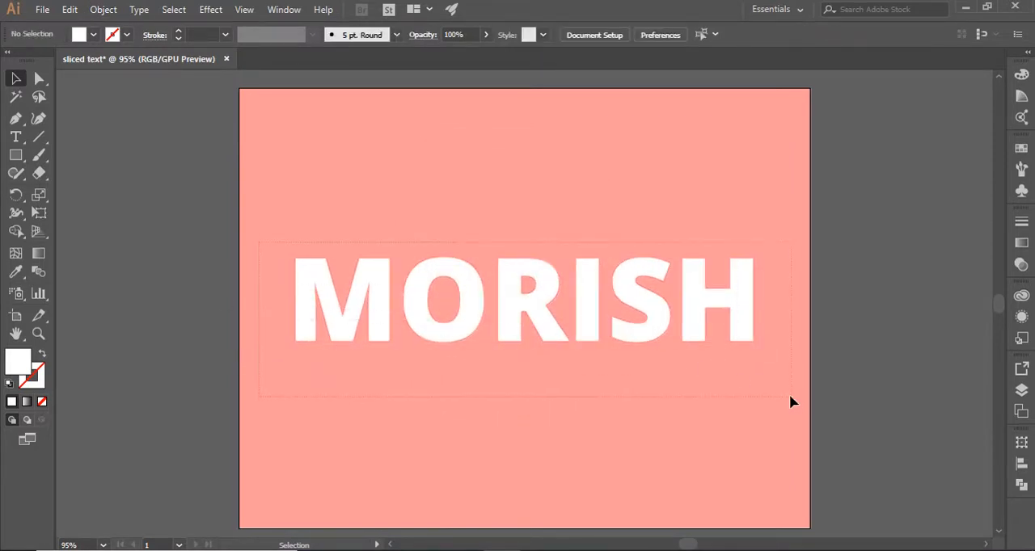
pyautogui.moveTo(790, 396); pyautogui.dragTo(790, 396)
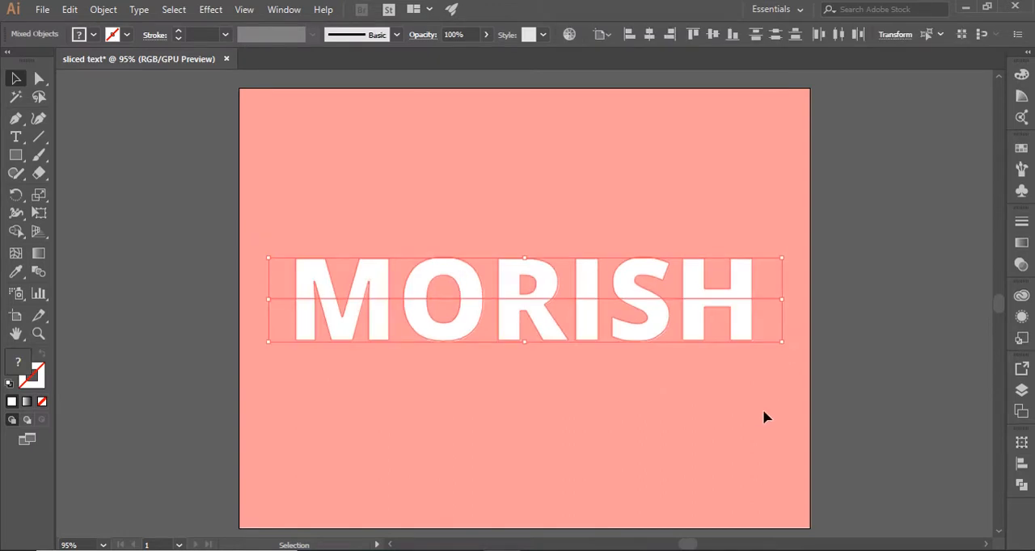
pyautogui.click(1021, 484)
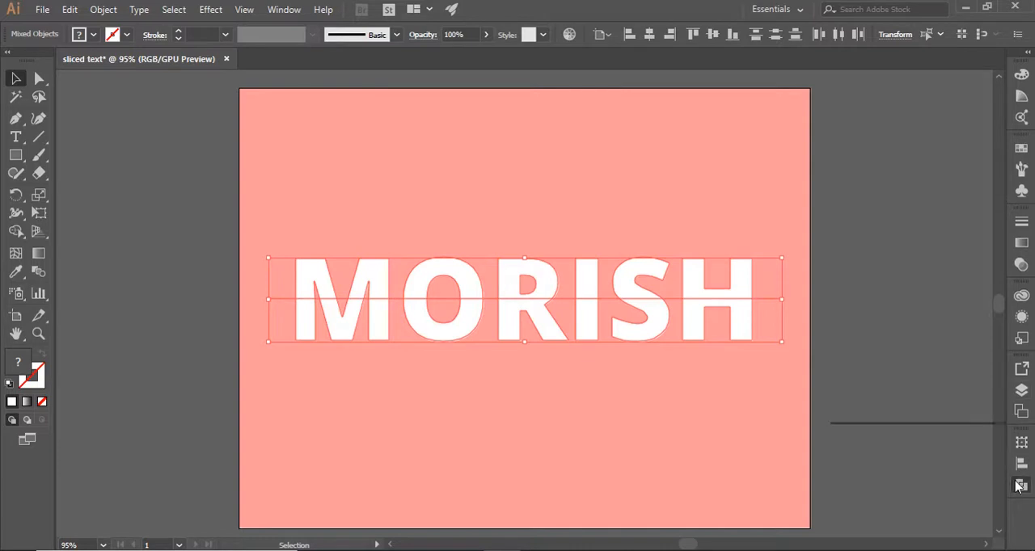
pyautogui.click(847, 512)
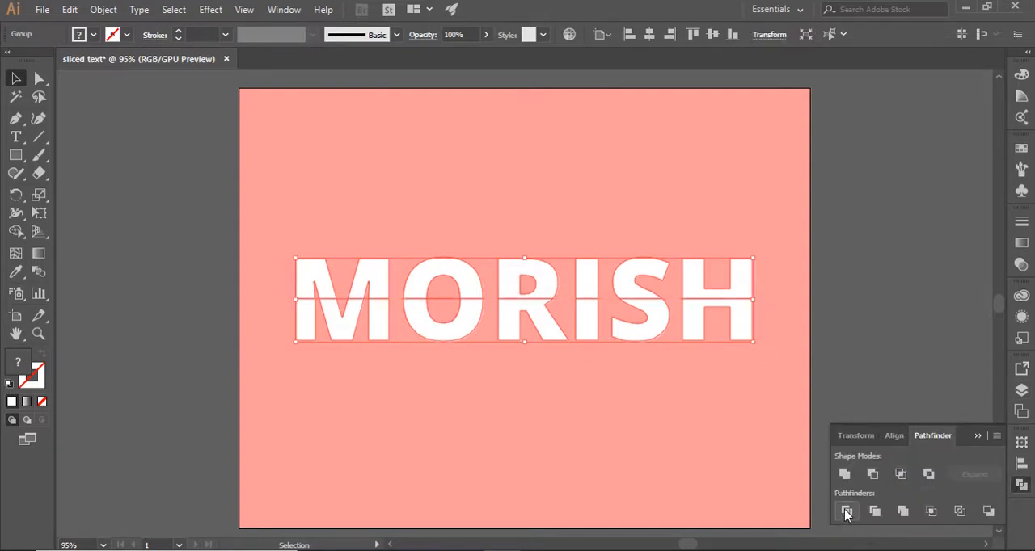
pyautogui.click(513, 429)
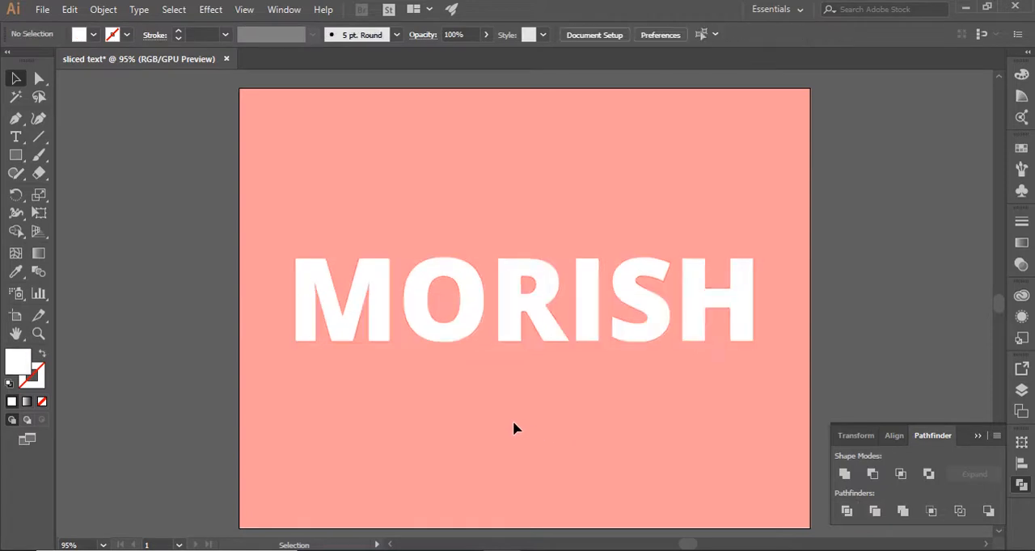
# Select the upper halves of all the sliced letters with Direct Selection and group them
pyautogui.click(39, 78)
pyautogui.click(310, 269)
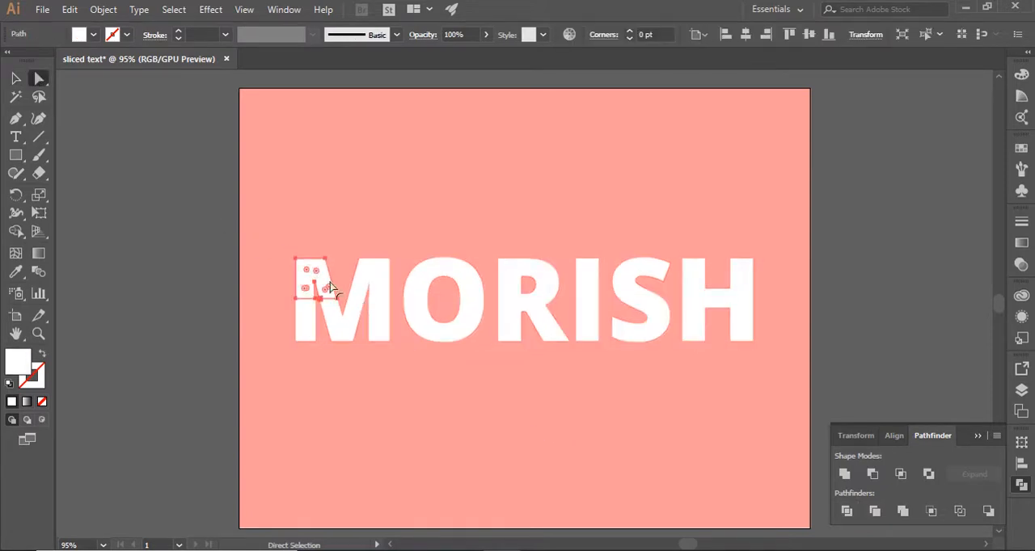
pyautogui.keyDown('shift'); pyautogui.click(369, 283); pyautogui.keyUp('shift')
pyautogui.keyDown('shift'); pyautogui.click(434, 280); pyautogui.keyUp('shift')
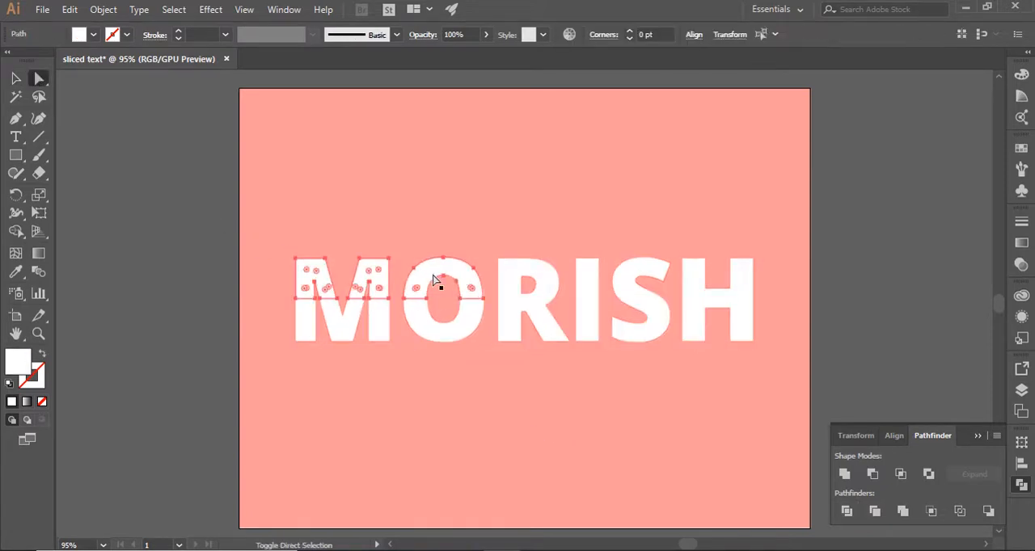
pyautogui.keyDown('shift'); pyautogui.click(521, 283); pyautogui.keyUp('shift')
pyautogui.keyDown('shift'); pyautogui.click(626, 283); pyautogui.keyUp('shift')
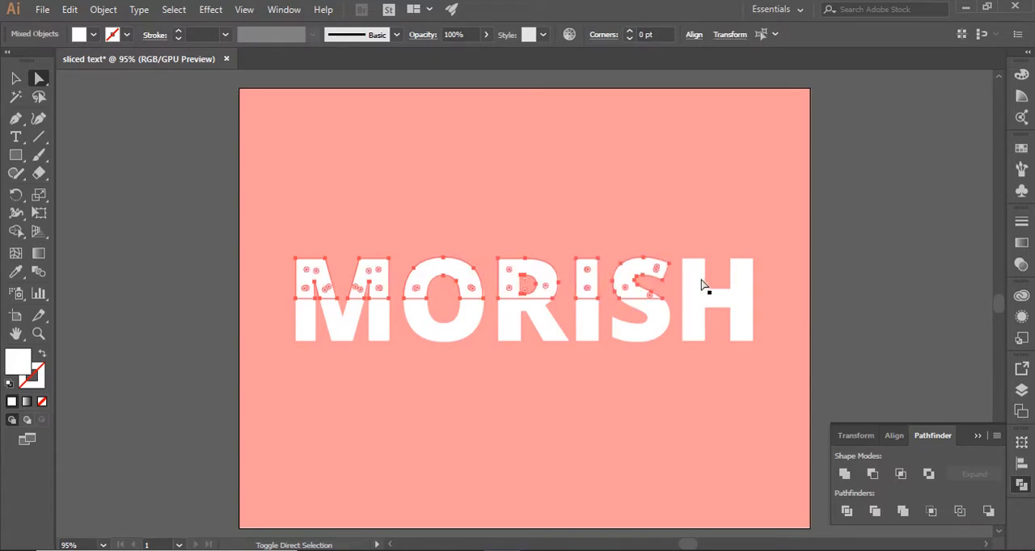
pyautogui.keyDown('shift'); pyautogui.click(692, 283); pyautogui.keyUp('shift')
pyautogui.press('v')
pyautogui.hotkey('ctrl', 'g')
pyautogui.press('a')
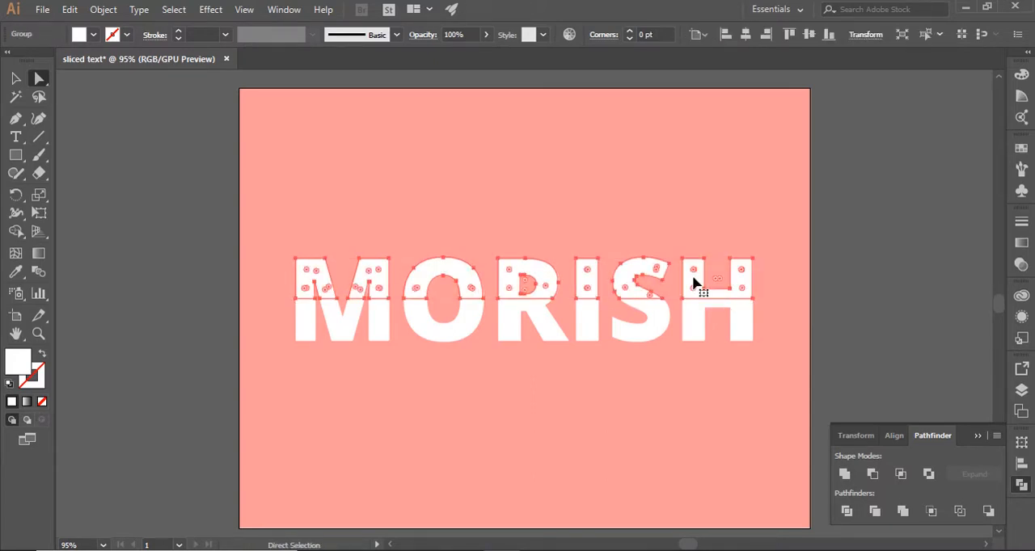
# Select the lower halves of all the MORISH letters, group them and clear the selection
pyautogui.click(307, 332)
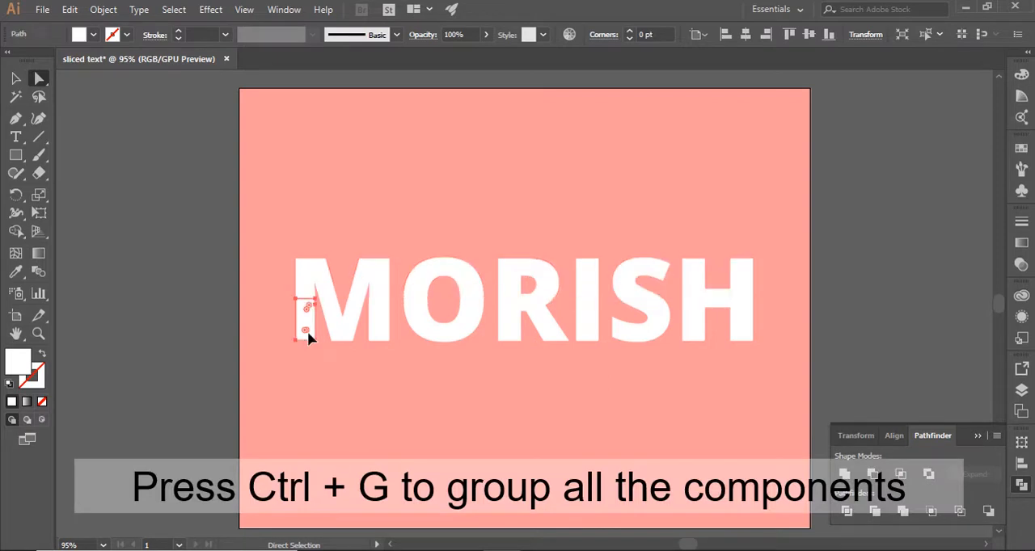
pyautogui.keyDown('shift'); pyautogui.click(337, 326); pyautogui.keyUp('shift')
pyautogui.keyDown('shift'); pyautogui.click(388, 337); pyautogui.keyUp('shift')
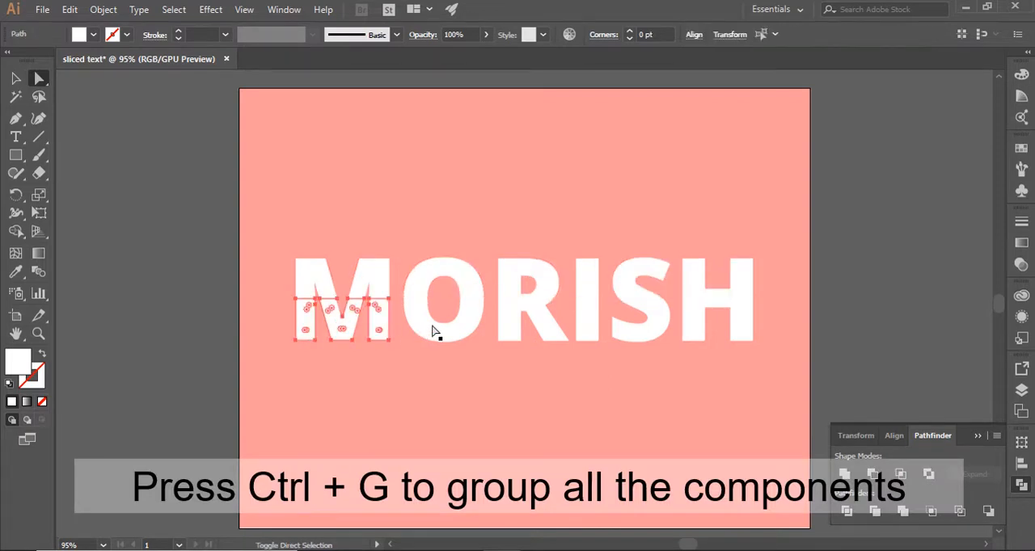
pyautogui.keyDown('shift'); pyautogui.click(434, 335); pyautogui.keyUp('shift')
pyautogui.keyDown('shift'); pyautogui.click(541, 338); pyautogui.keyUp('shift')
pyautogui.keyDown('shift'); pyautogui.click(587, 335); pyautogui.keyUp('shift')
pyautogui.keyDown('shift'); pyautogui.click(642, 333); pyautogui.keyUp('shift')
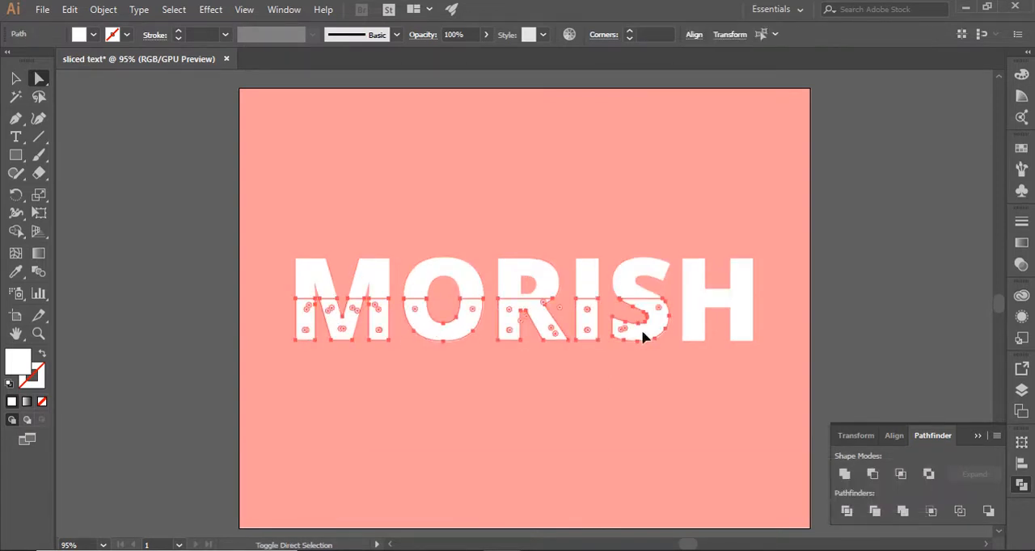
pyautogui.keyDown('shift'); pyautogui.click(694, 333); pyautogui.keyUp('shift')
pyautogui.hotkey('ctrl', 'g')
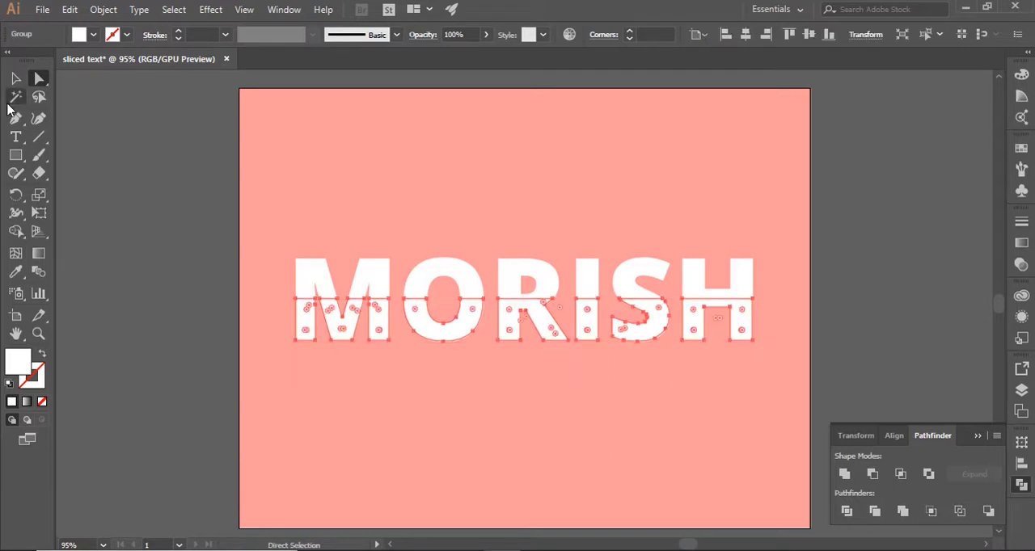
pyautogui.click(88, 156)
# Isolate the sliced letter group and move the lower halves down to open a gap across the word
pyautogui.click(15, 78)
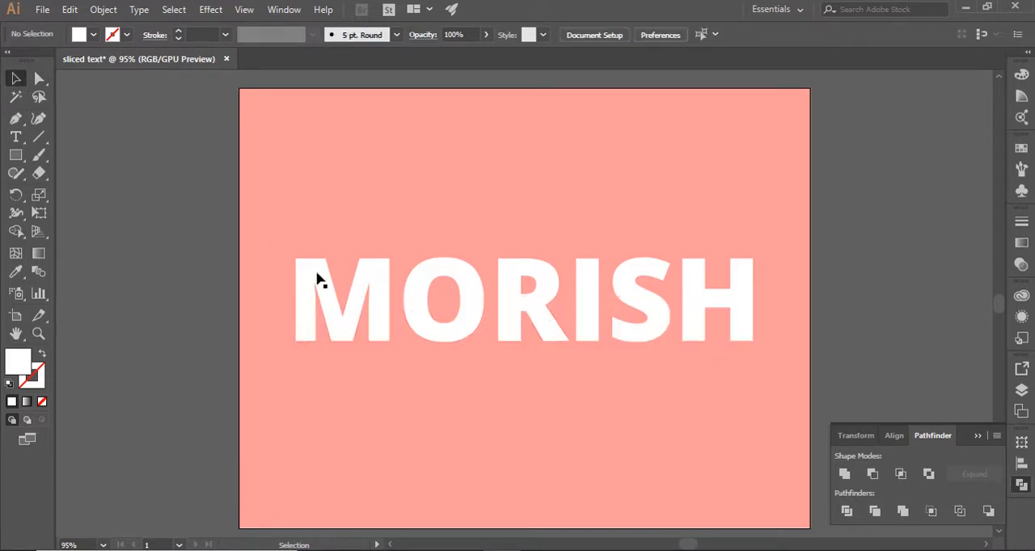
pyautogui.click(309, 336)
pyautogui.doubleClick(310, 327)
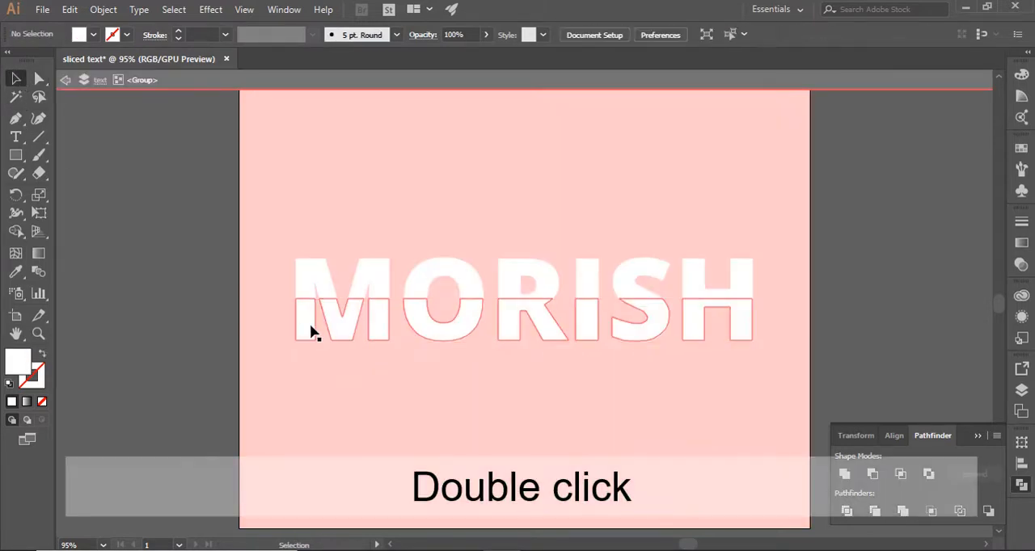
pyautogui.press('Down')
pyautogui.press('Down')
pyautogui.press('Down')
pyautogui.press('Down')
pyautogui.press('Down')
pyautogui.press('Down')
pyautogui.press('Down')
pyautogui.press('Down')
pyautogui.press('Down')
pyautogui.press('Down')
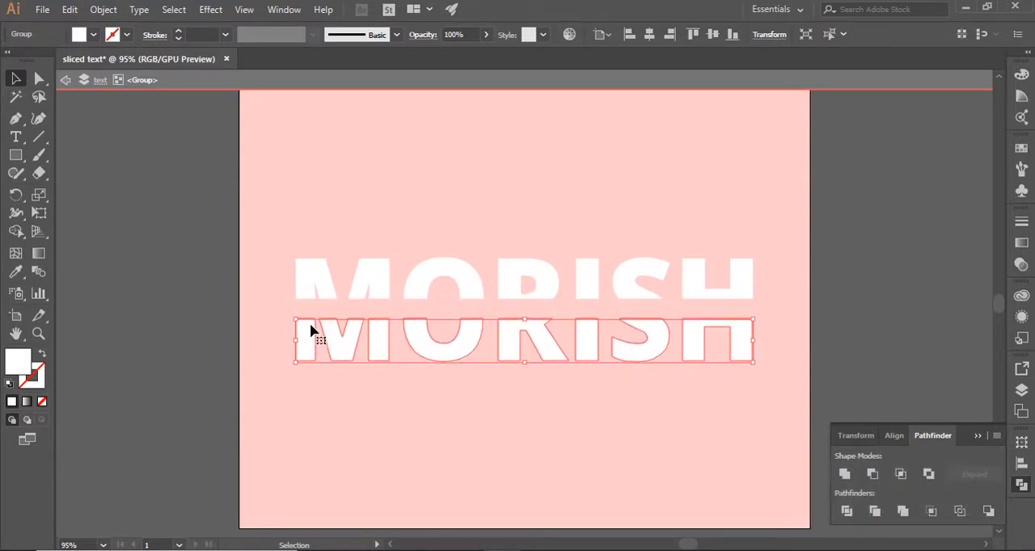
# Nudge the upper halves of the letters slightly up and leave isolation mode
pyautogui.click(318, 275)
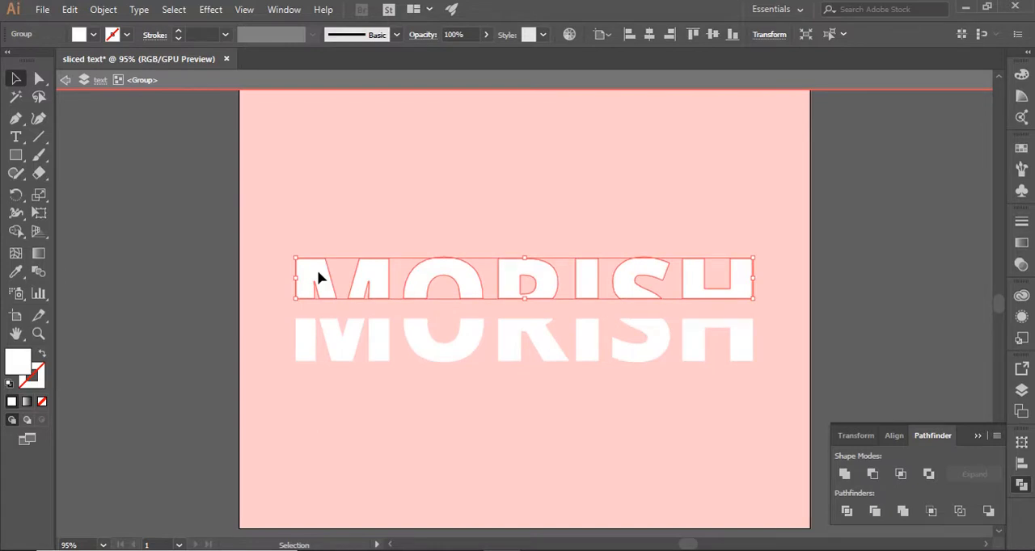
pyautogui.press('Up')
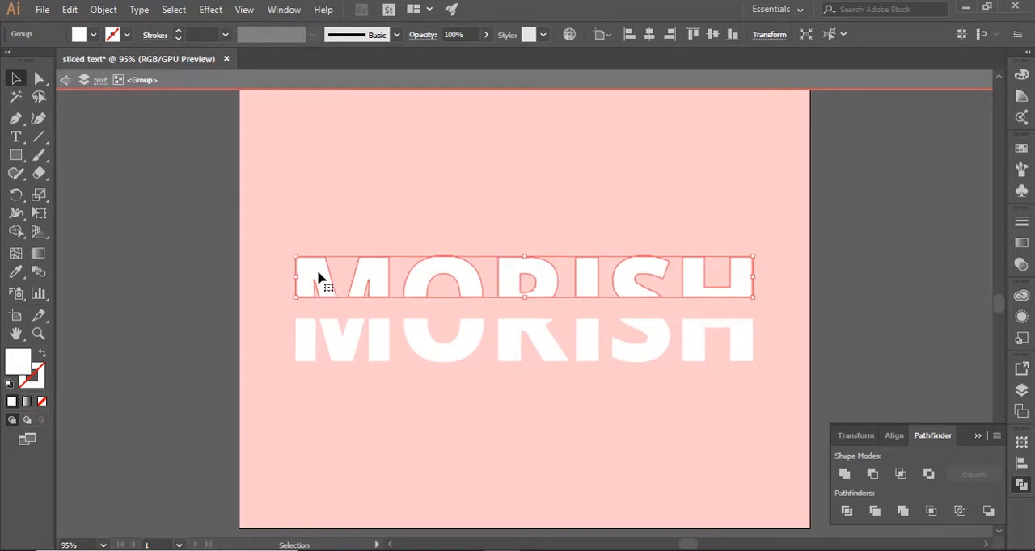
pyautogui.press('Up')
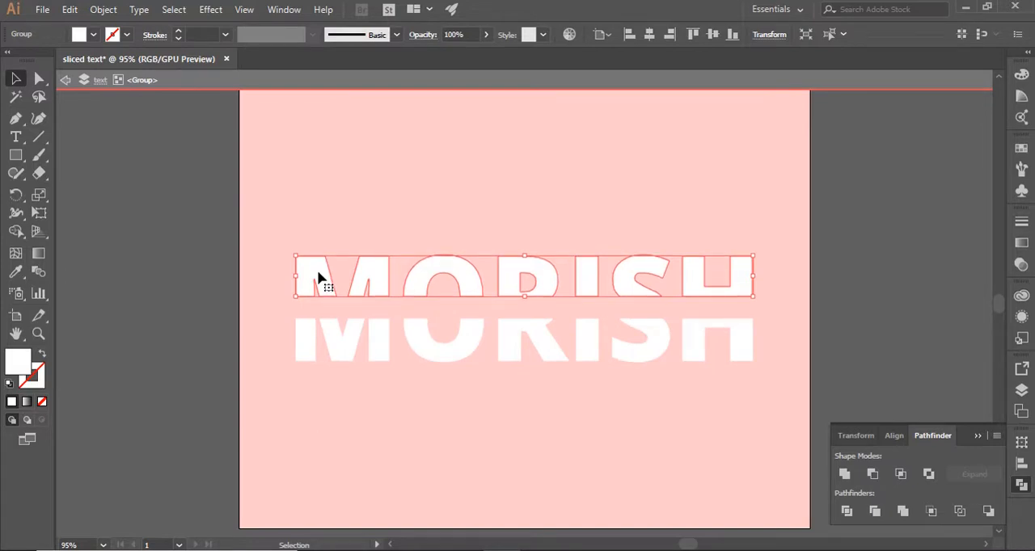
pyautogui.doubleClick(213, 292)
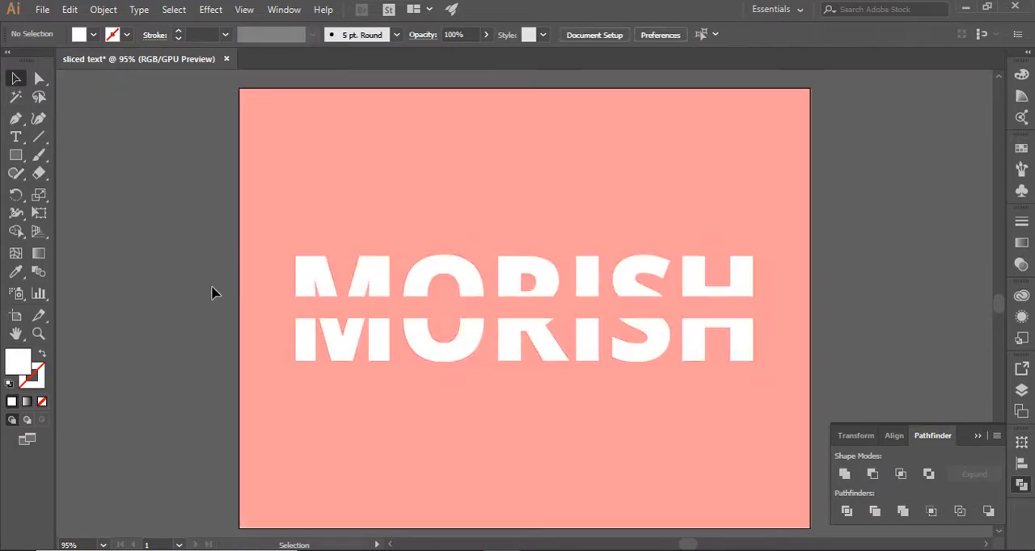
# Add the text CLOTHING above MORISH and enlarge it to about 28 pt
pyautogui.click(15, 137)
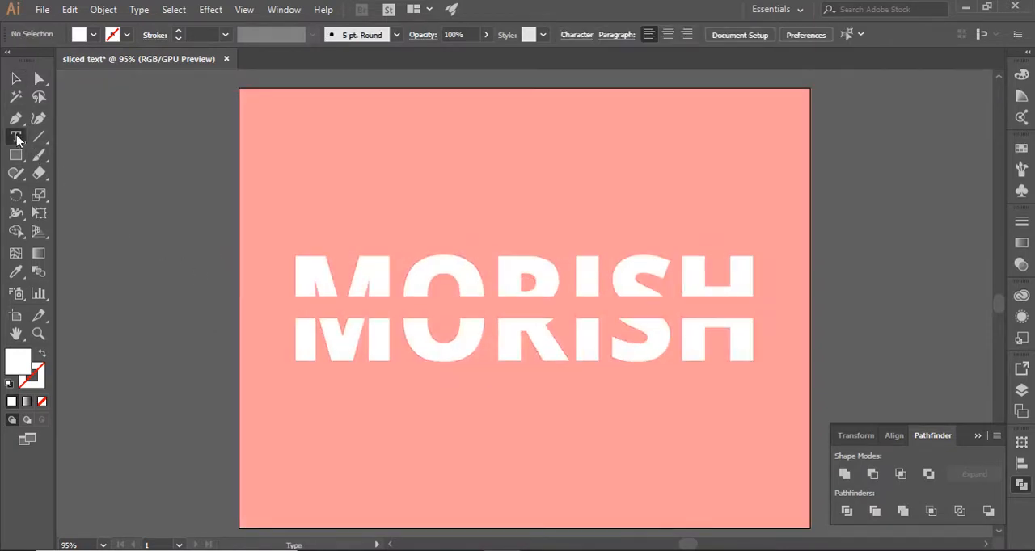
pyautogui.click(446, 198)
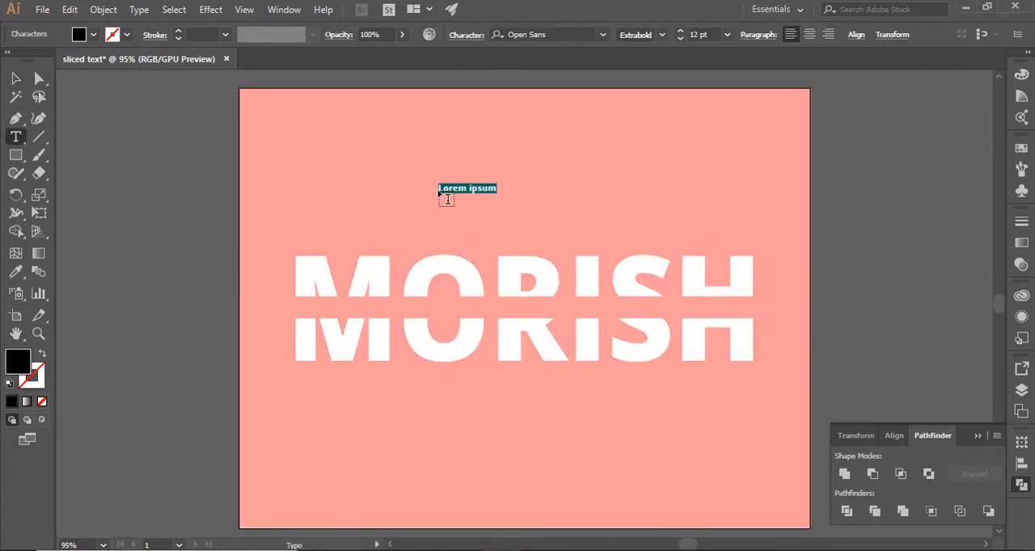
pyautogui.press('BackSpace')
pyautogui.click(15, 79)
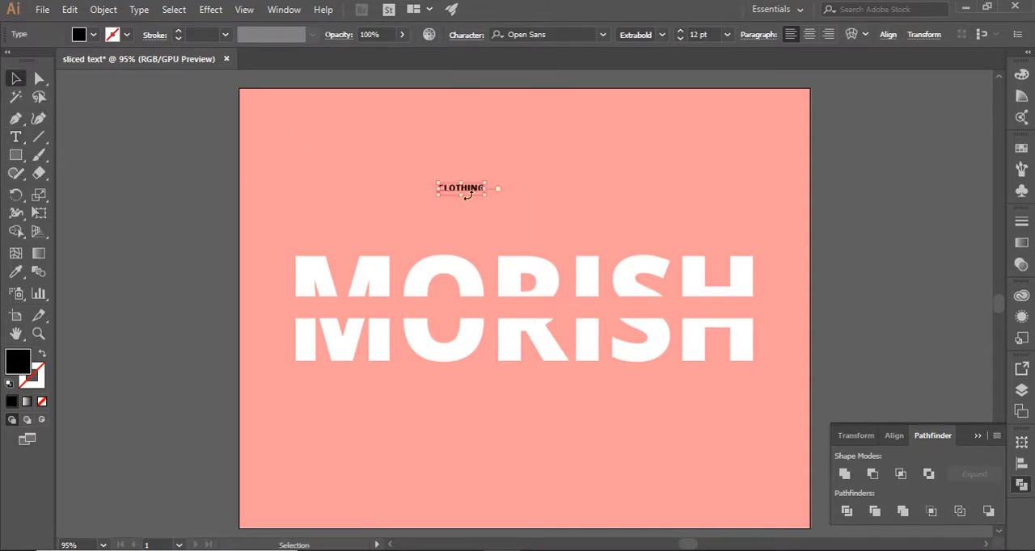
pyautogui.moveTo(484, 194); pyautogui.dragTo(547, 281)
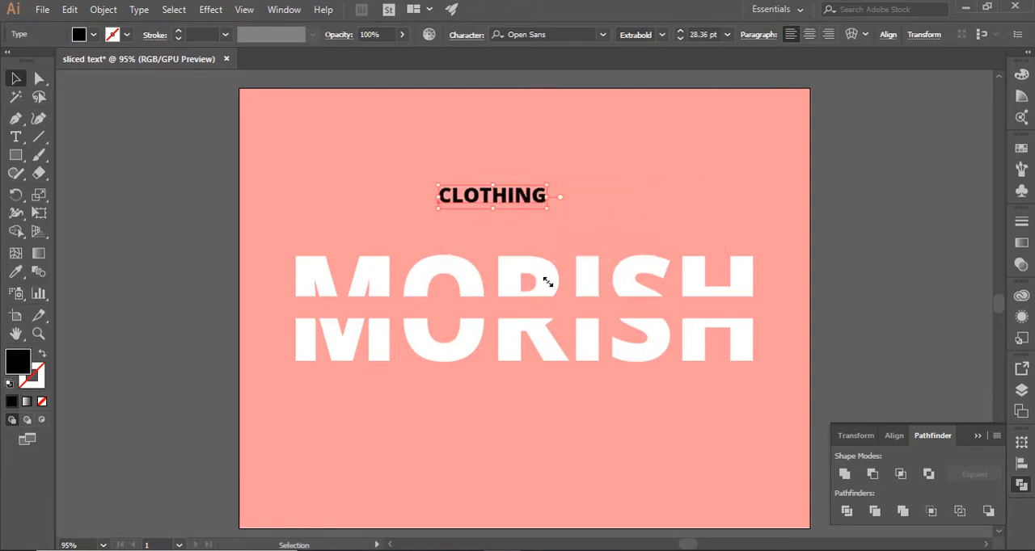
pyautogui.moveTo(518, 202); pyautogui.dragTo(437, 182)
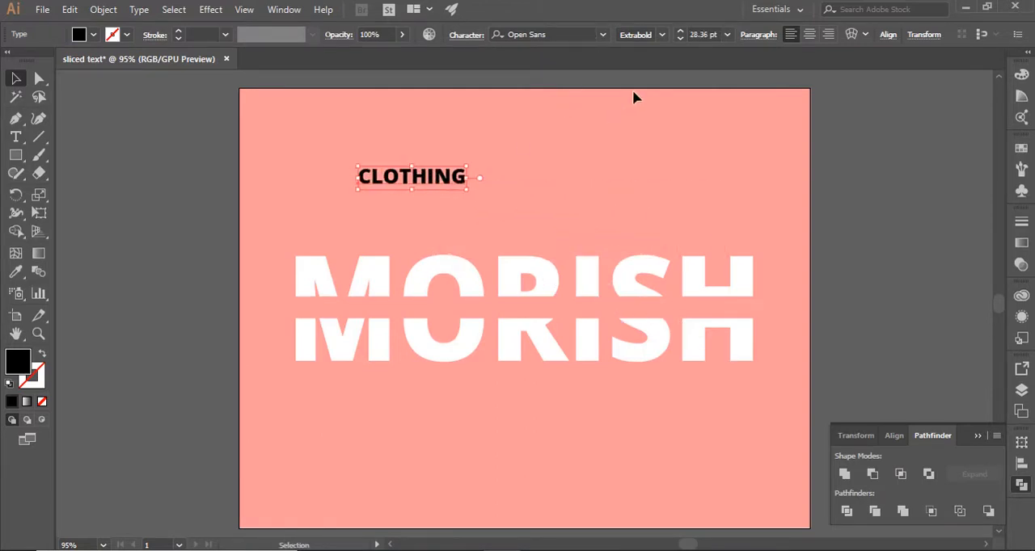
# Set the CLOTHING text in Myriad Pro Regular with a white fill
pyautogui.click(602, 35)
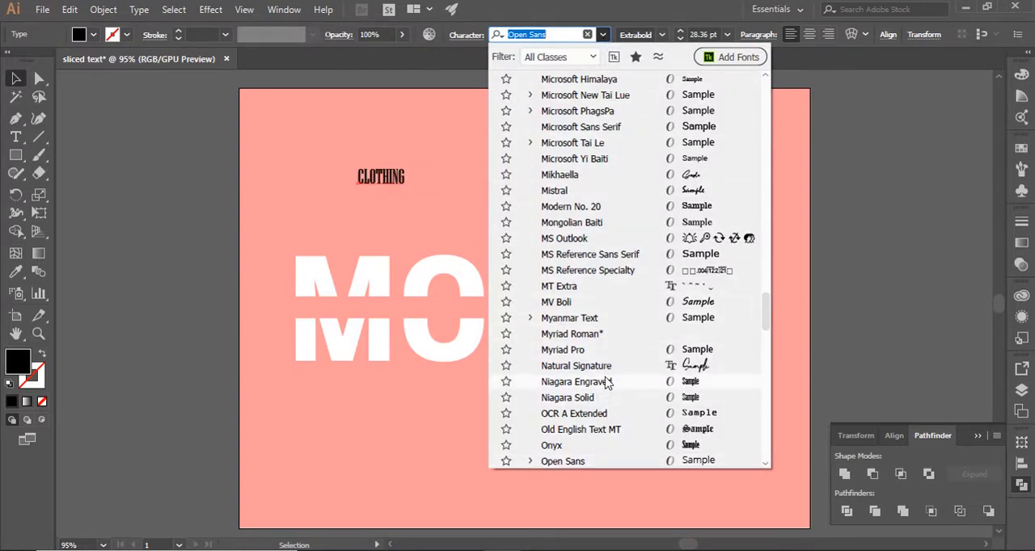
pyautogui.click(611, 350)
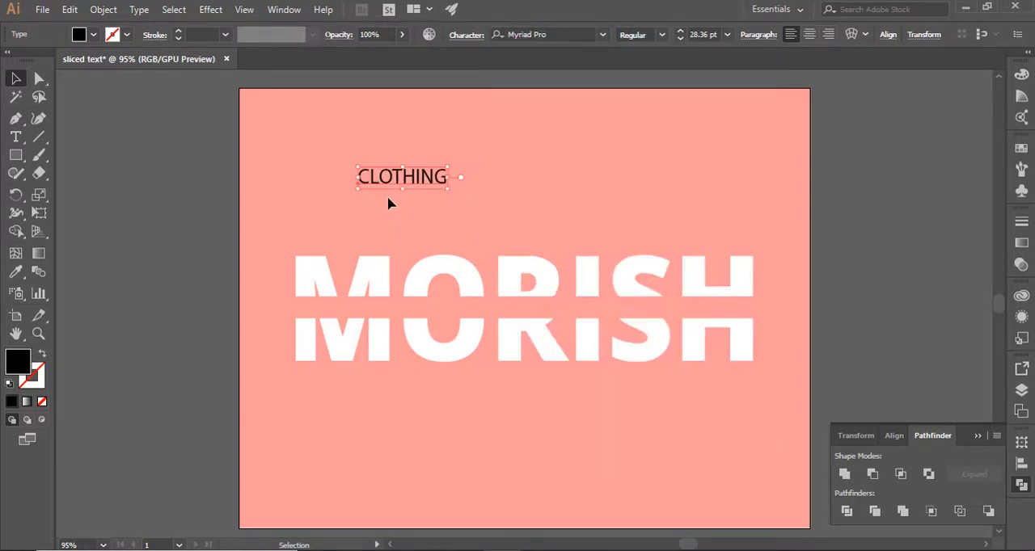
pyautogui.doubleClick(24, 366)
pyautogui.click(632, 221)
pyautogui.press('Return')
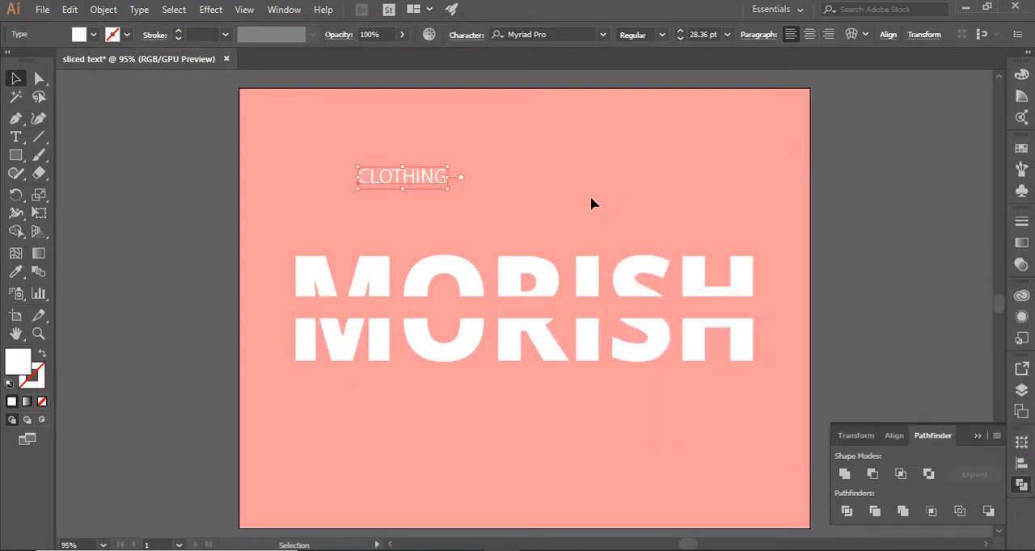
# Set the CLOTHING text's font size to 30 pt and its tracking to 550
pyautogui.click(726, 34)
pyautogui.click(748, 239)
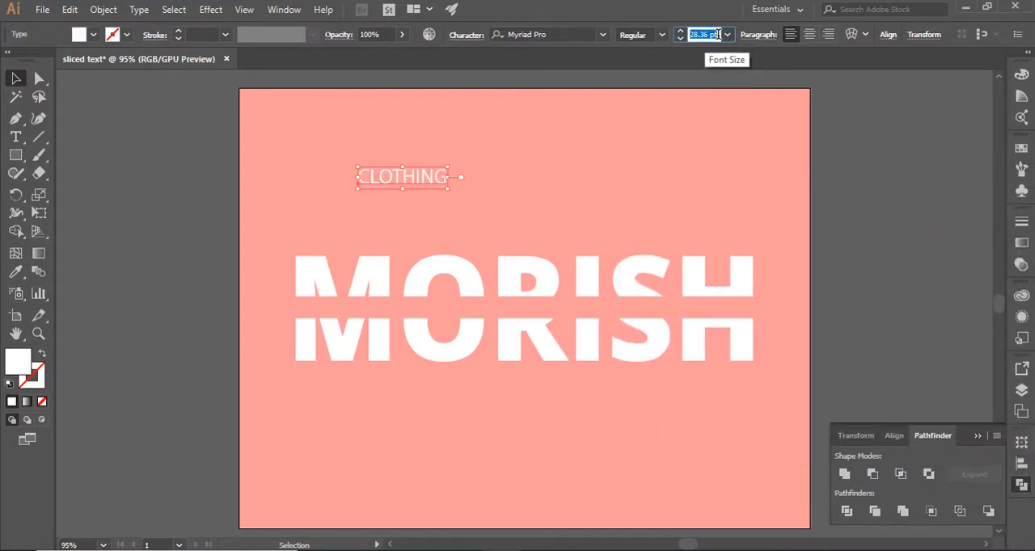
pyautogui.click(466, 35)
pyautogui.click(451, 147)
pyautogui.write('550')
pyautogui.press('Return')
# Move CLOTHING into the gap between the MORISH halves and align it to the horizontal center
pyautogui.moveTo(483, 179); pyautogui.dragTo(566, 310)
pyautogui.click(888, 35)
pyautogui.click(763, 74)
pyautogui.click(486, 109)
# Widen the tracking of CLOTHING to 870 and nudge the text to the left within the gap
pyautogui.click(466, 35)
pyautogui.click(426, 142)
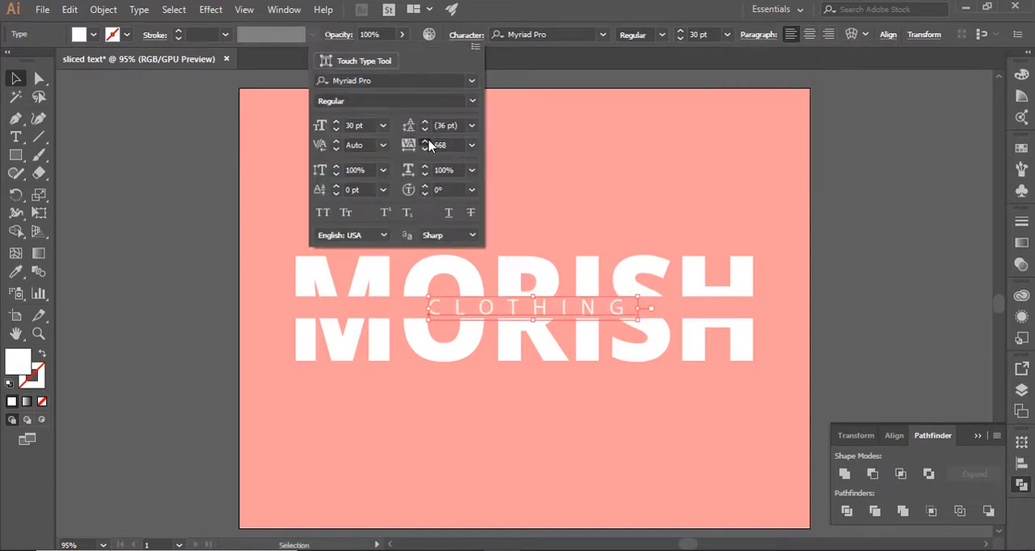
pyautogui.doubleClick(440, 146)
pyautogui.write('870')
pyautogui.press('Return')
pyautogui.press('Left')
pyautogui.press('Left')
pyautogui.press('Left')
pyautogui.press('Left')
pyautogui.press('Left')
pyautogui.press('Left')
pyautogui.press('Left')
pyautogui.press('Left')
pyautogui.press('Left')
pyautogui.press('Left')
pyautogui.press('Left')
pyautogui.press('Left')
pyautogui.press('Left')
pyautogui.press('Left')
pyautogui.press('Left')
pyautogui.press('Left')
pyautogui.press('Left')
pyautogui.press('Left')
pyautogui.press('Left')
pyautogui.press('Left')
# Raise the tracking of CLOTHING to 960 and finally to 1000, and deselect the text
pyautogui.click(466, 35)
pyautogui.write('960')
pyautogui.moveTo(446, 146); pyautogui.dragTo(430, 154)
pyautogui.press('Return')
pyautogui.click(466, 35)
pyautogui.write('1000')
pyautogui.press('Return')
pyautogui.click(499, 365)
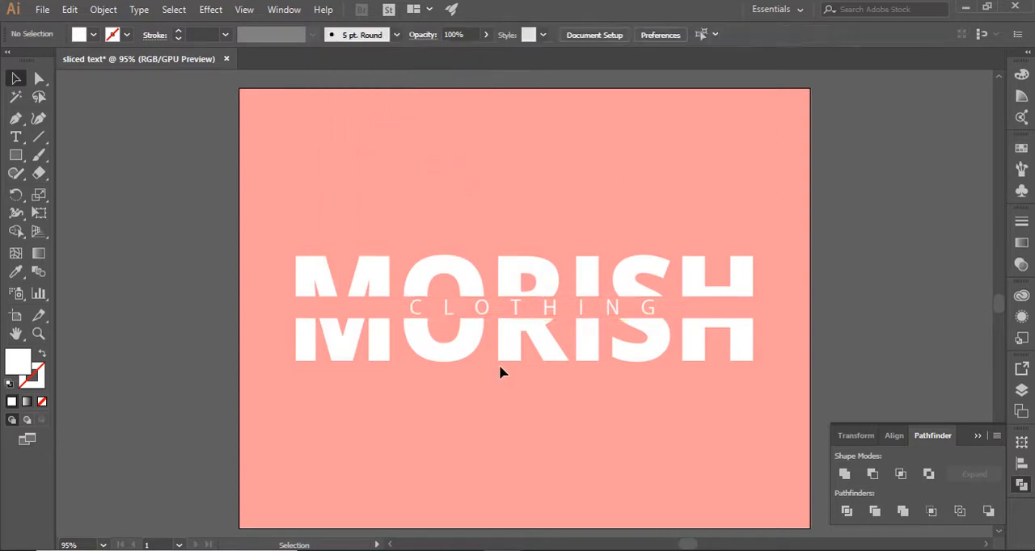
# Align CLOTHING to the horizontal center again and nudge it right within the gap
pyautogui.click(515, 312)
pyautogui.click(887, 35)
pyautogui.click(763, 75)
pyautogui.click(587, 349)
pyautogui.click(594, 310)
pyautogui.press('Right')
pyautogui.press('Right')
pyautogui.press('Right')
pyautogui.press('Right')
pyautogui.press('Right')
pyautogui.press('Right')
pyautogui.press('Right')
pyautogui.press('Right')
pyautogui.press('Right')
pyautogui.press('Right')
pyautogui.press('Right')
pyautogui.press('Right')
pyautogui.press('Right')
pyautogui.press('Right')
pyautogui.press('Right')
pyautogui.press('Right')
pyautogui.press('Right')
pyautogui.press('Right')
pyautogui.press('Right')
pyautogui.press('Right')
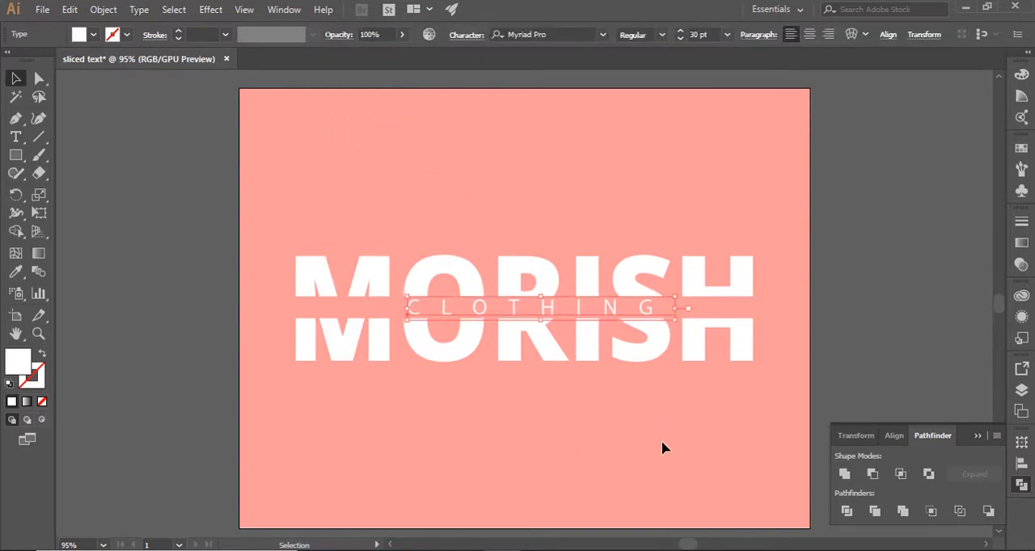
# Increase the tracking of CLOTHING a little further, nudge the text slightly left and deselect it
pyautogui.click(467, 35)
pyautogui.click(425, 143)
pyautogui.click(424, 143)
pyautogui.click(424, 143)
pyautogui.click(425, 143)
pyautogui.click(535, 478)
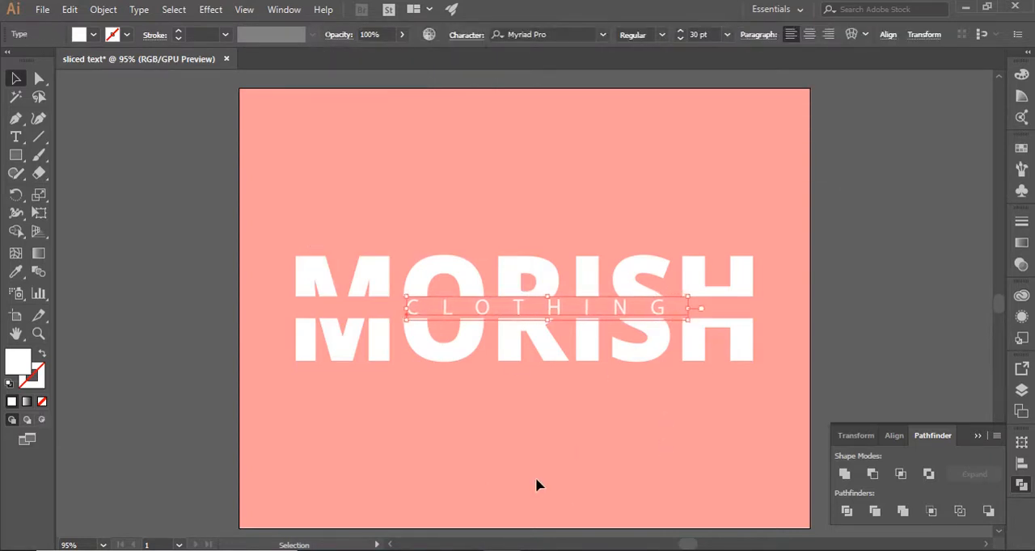
pyautogui.click(624, 307)
pyautogui.press('Left')
pyautogui.press('Left')
pyautogui.press('Left')
pyautogui.press('Left')
pyautogui.click(593, 461)
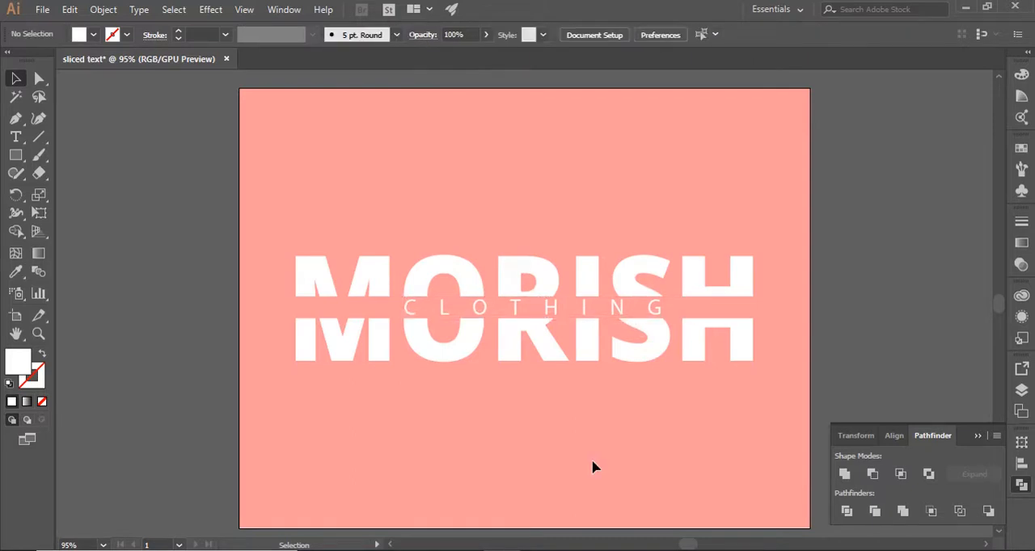
# Choose a rough, scratchy brush from the Artistic_ChalkCharcoalPencil library for the Paintbrush tool
pyautogui.click(39, 155)
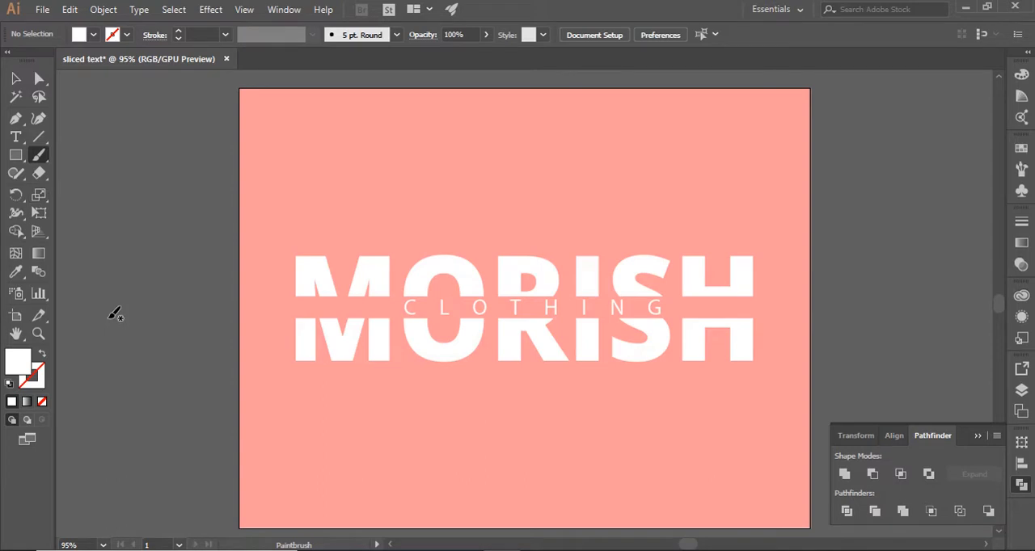
pyautogui.click(1021, 168)
pyautogui.scroll(-5, 971, 192)
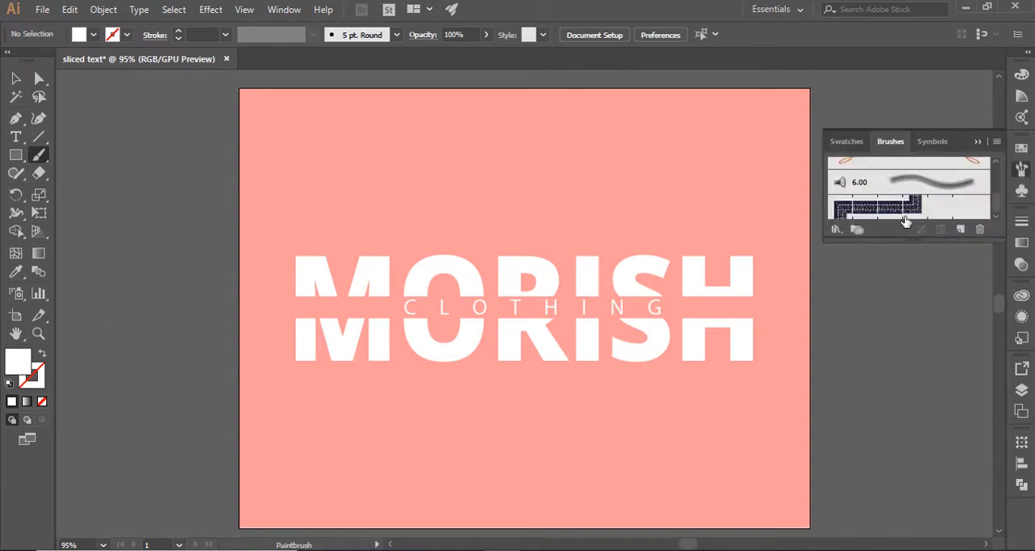
pyautogui.click(836, 229)
pyautogui.moveTo(859, 221)
pyautogui.click(779, 312)
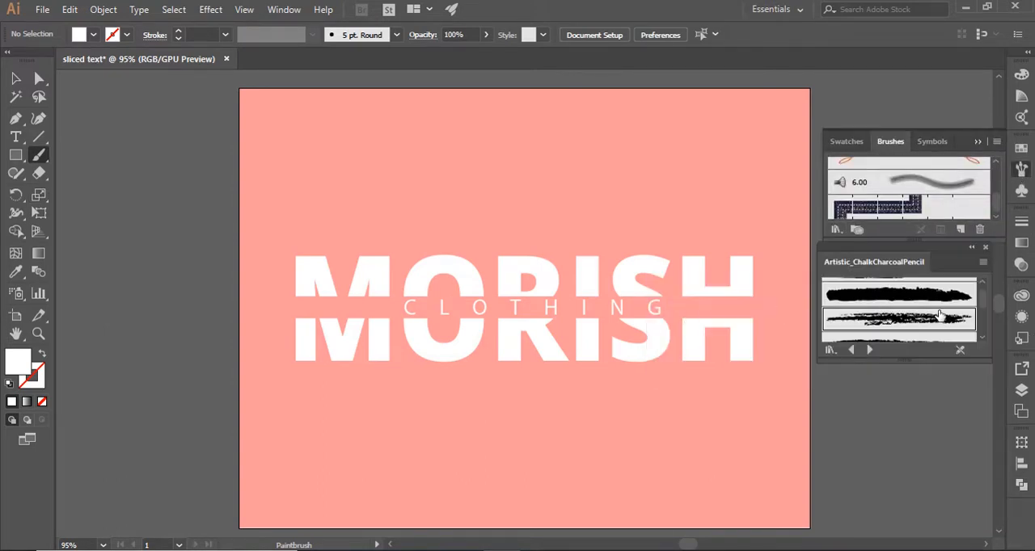
pyautogui.click(948, 326)
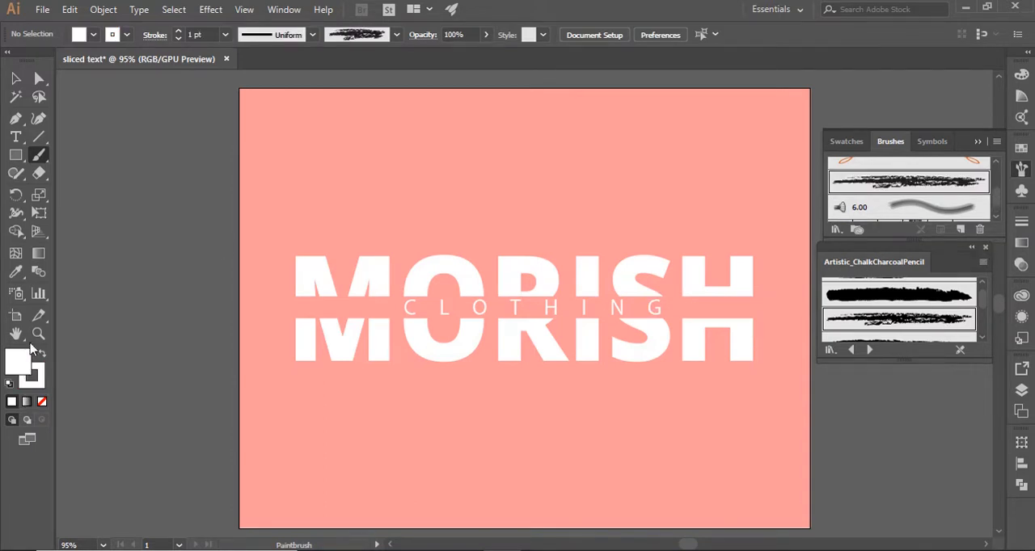
# Sample the pink background color with the Eyedropper and return to the Paintbrush tool
pyautogui.click(16, 271)
pyautogui.click(304, 190)
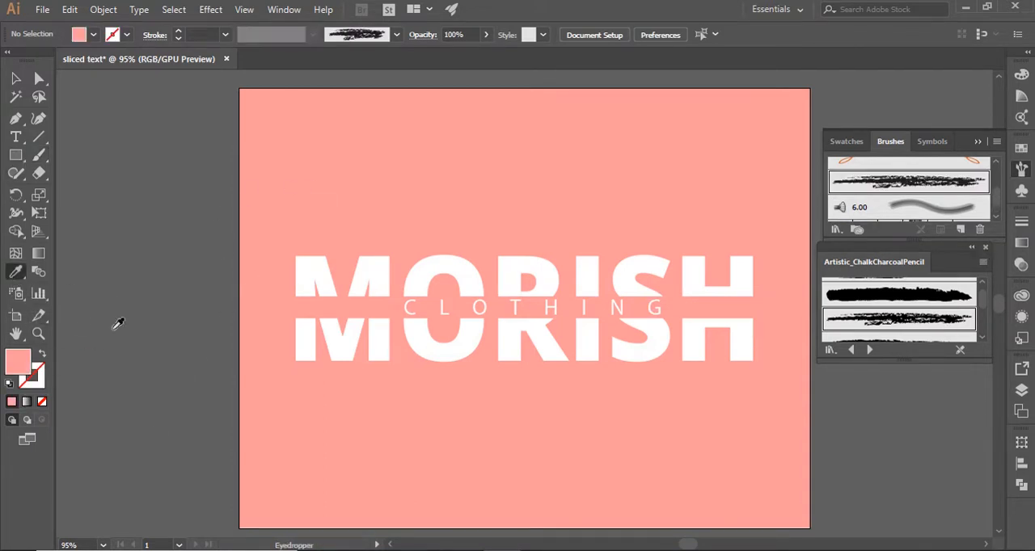
pyautogui.click(39, 155)
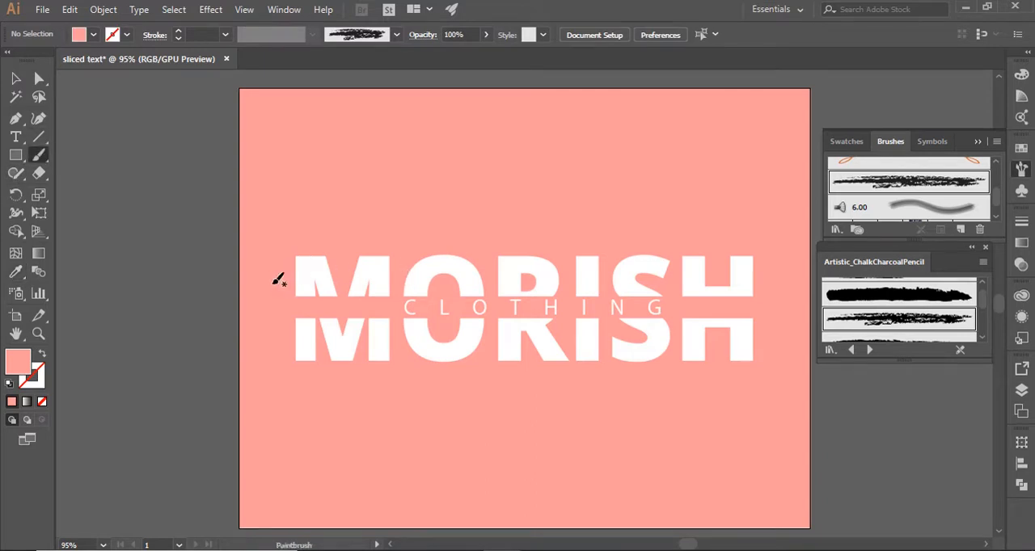
# Paint diagonal pink charcoal strokes across the MORISH letters from the M to the H for a scratched look
pyautogui.moveTo(277, 280)
pyautogui.mouseDown()
pyautogui.moveTo(327, 257)
pyautogui.moveTo(272, 273)
pyautogui.mouseUp()
pyautogui.hotkey('ctrl', 'z')
pyautogui.moveTo(409, 249); pyautogui.dragTo(256, 354)
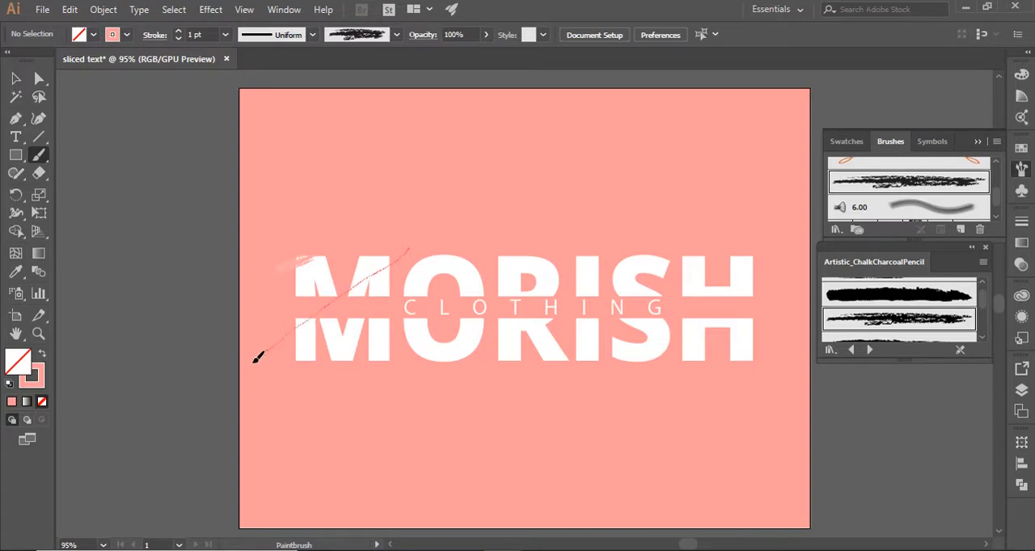
pyautogui.moveTo(534, 230)
pyautogui.mouseDown()
pyautogui.moveTo(422, 282)
pyautogui.moveTo(331, 358)
pyautogui.mouseUp()
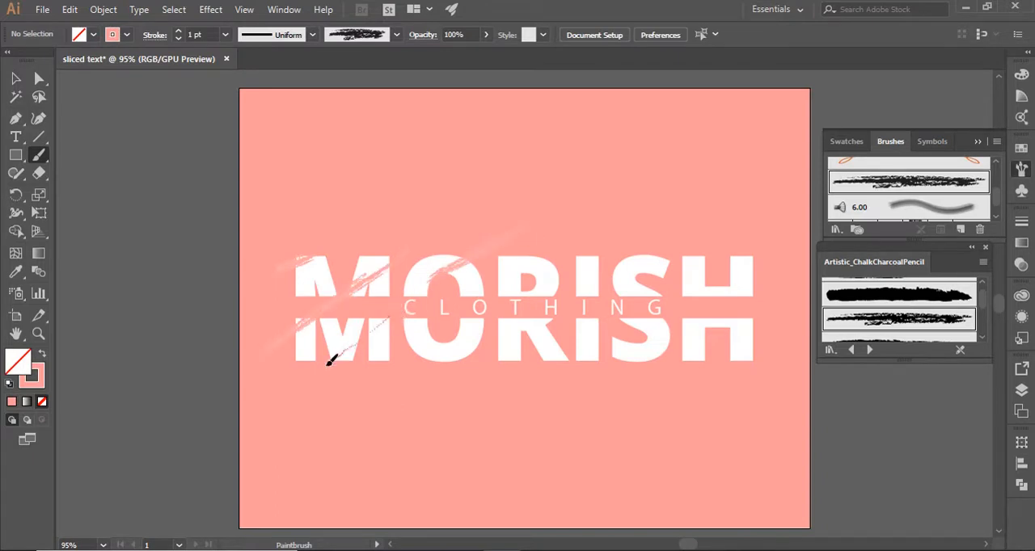
pyautogui.moveTo(624, 214)
pyautogui.mouseDown()
pyautogui.moveTo(499, 295)
pyautogui.moveTo(410, 384)
pyautogui.mouseUp()
pyautogui.moveTo(677, 234); pyautogui.dragTo(522, 376)
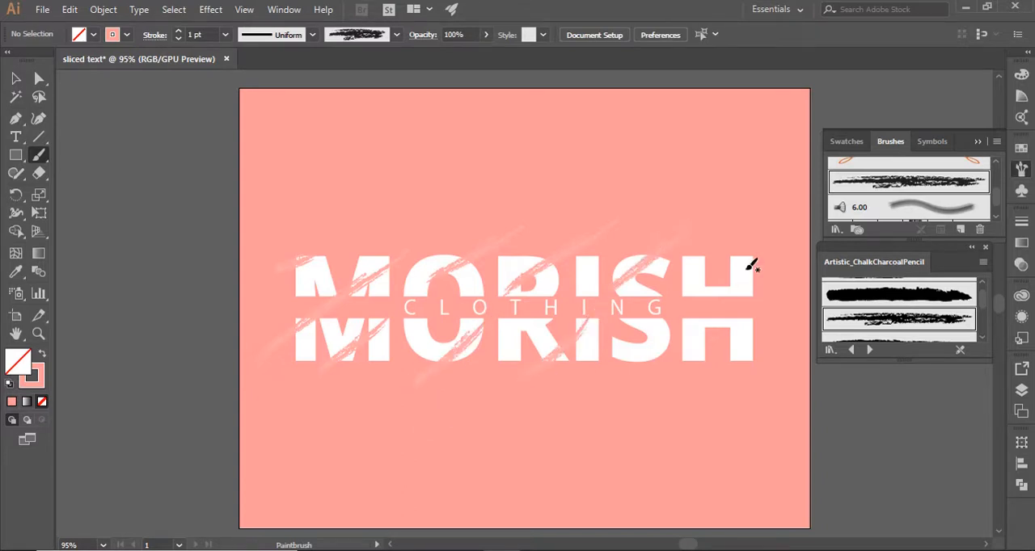
pyautogui.moveTo(756, 233); pyautogui.dragTo(637, 367)
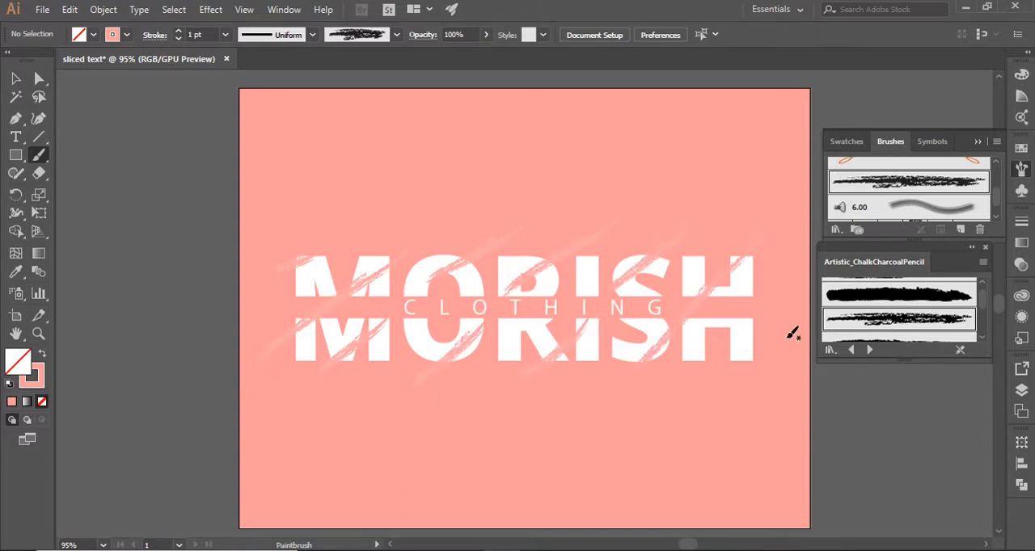
# Paint a last charcoal stroke over the H's lower right corner, and apply the pink background's appearance to all the strokes with the Eyedropper
pyautogui.moveTo(760, 340); pyautogui.dragTo(724, 371)
pyautogui.press('v')
pyautogui.click(285, 270)
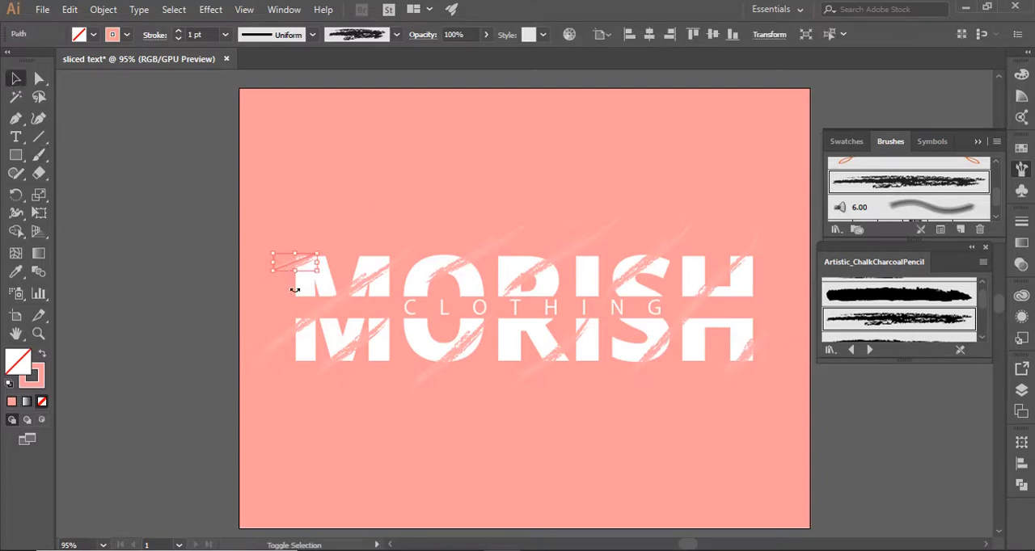
pyautogui.keyDown('shift'); pyautogui.click(326, 310); pyautogui.keyUp('shift')
pyautogui.keyDown('shift'); pyautogui.click(363, 349); pyautogui.keyUp('shift')
pyautogui.keyDown('shift'); pyautogui.click(480, 252); pyautogui.keyUp('shift')
pyautogui.keyDown('shift'); pyautogui.click(565, 258); pyautogui.keyUp('shift')
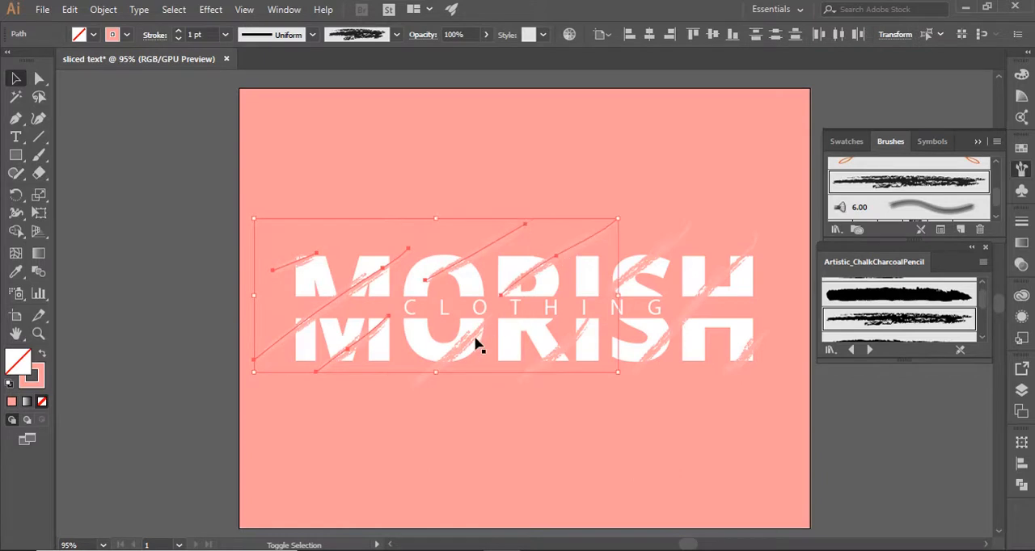
pyautogui.keyDown('shift'); pyautogui.click(474, 346); pyautogui.keyUp('shift')
pyautogui.keyDown('shift'); pyautogui.click(522, 354); pyautogui.keyUp('shift')
pyautogui.keyDown('shift'); pyautogui.click(667, 343); pyautogui.keyUp('shift')
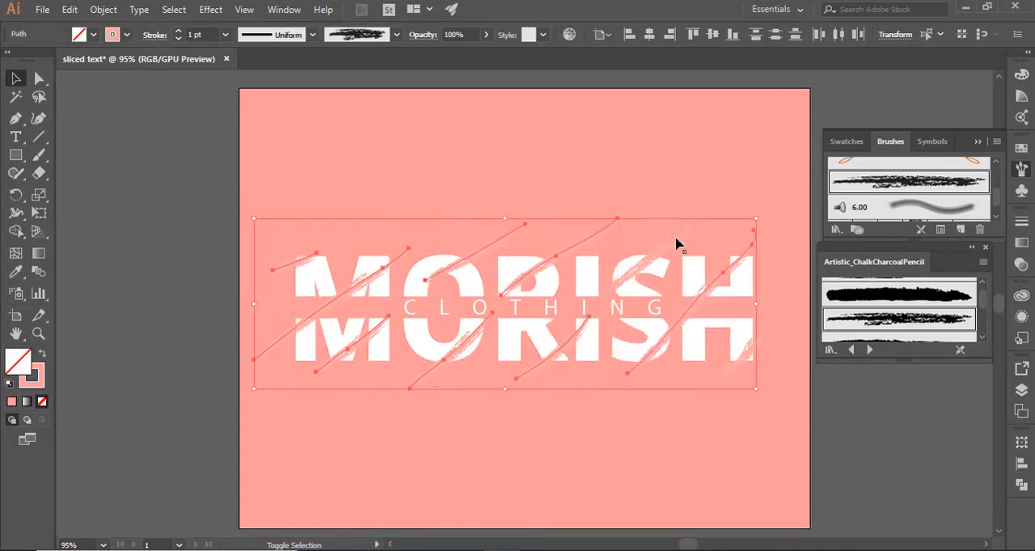
pyautogui.keyDown('shift'); pyautogui.click(677, 242); pyautogui.keyUp('shift')
pyautogui.keyDown('shift'); pyautogui.click(747, 353); pyautogui.keyUp('shift')
pyautogui.click(15, 271)
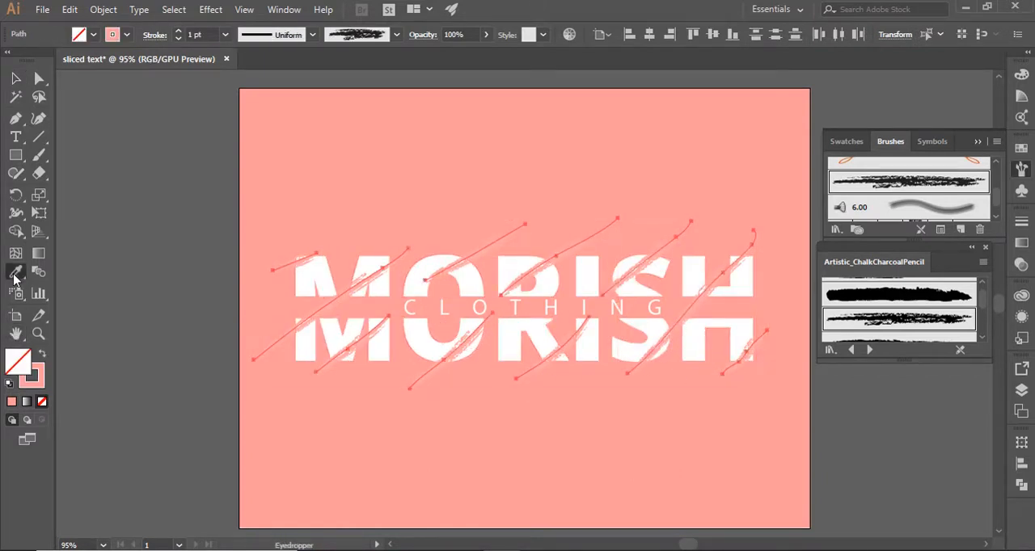
pyautogui.click(286, 199)
pyautogui.click(16, 78)
pyautogui.click(117, 194)
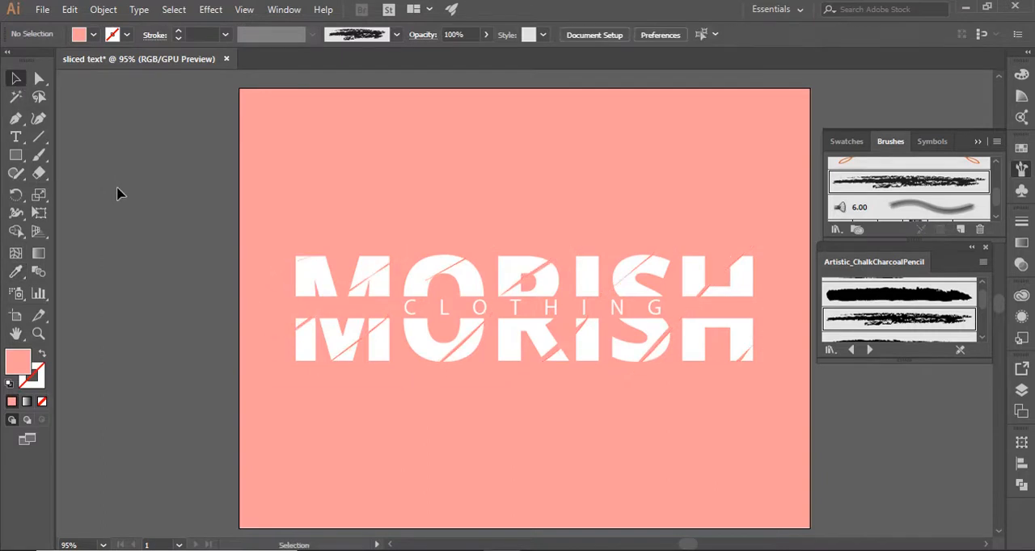
# Slightly resize the small slash at the lower right corner of the H and deselect it
pyautogui.click(735, 269)
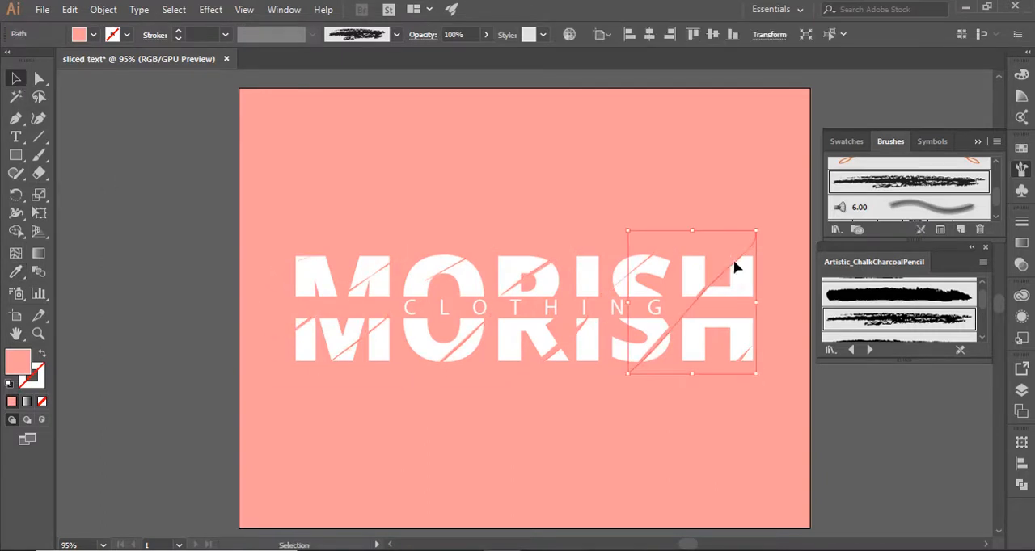
pyautogui.click(744, 353)
pyautogui.moveTo(770, 378)
pyautogui.mouseDown()
pyautogui.moveTo(783, 385)
pyautogui.moveTo(760, 376)
pyautogui.mouseUp()
pyautogui.click(767, 388)
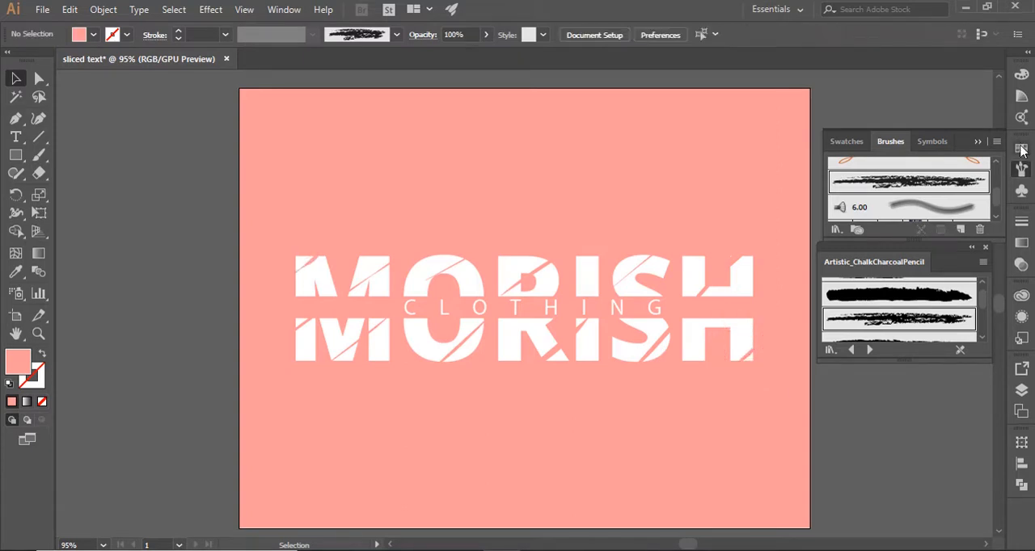
# Close the brushes and the Artistic_ChalkCharcoalPencil library, and show the document's layers
pyautogui.click(978, 141)
pyautogui.click(986, 247)
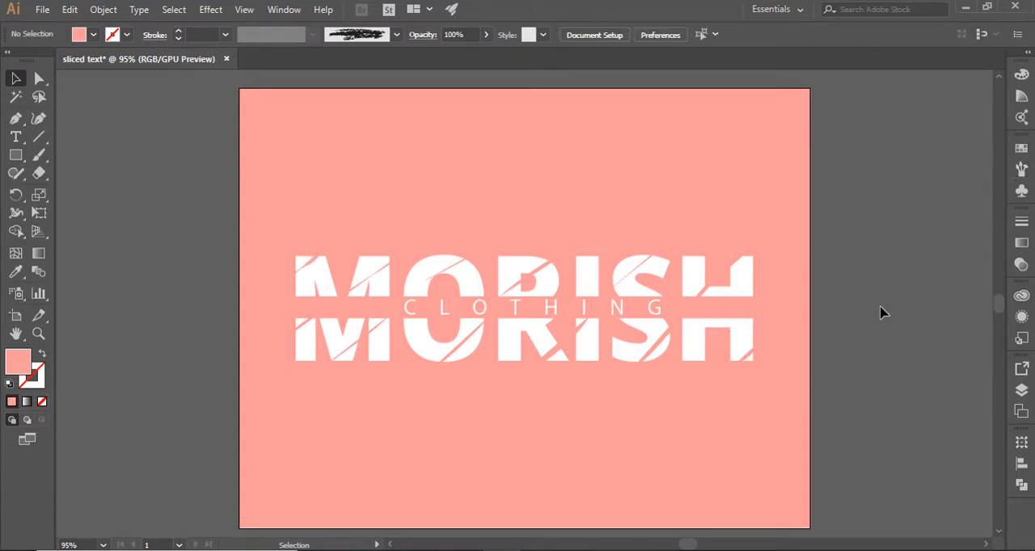
pyautogui.click(1021, 391)
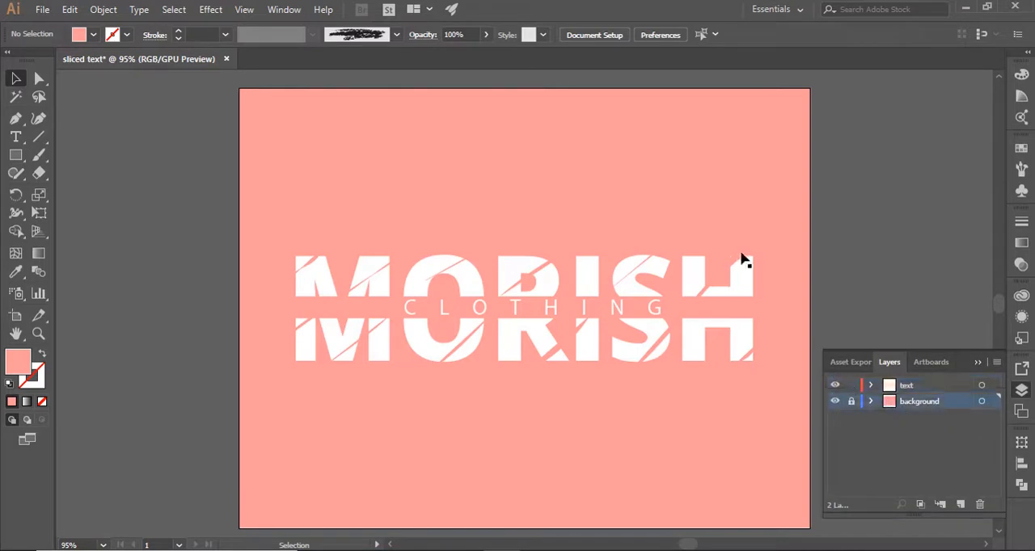
# Slightly lower the upper end of the long diagonal slash across the S and H, deselect it and hide the layers
pyautogui.click(741, 259)
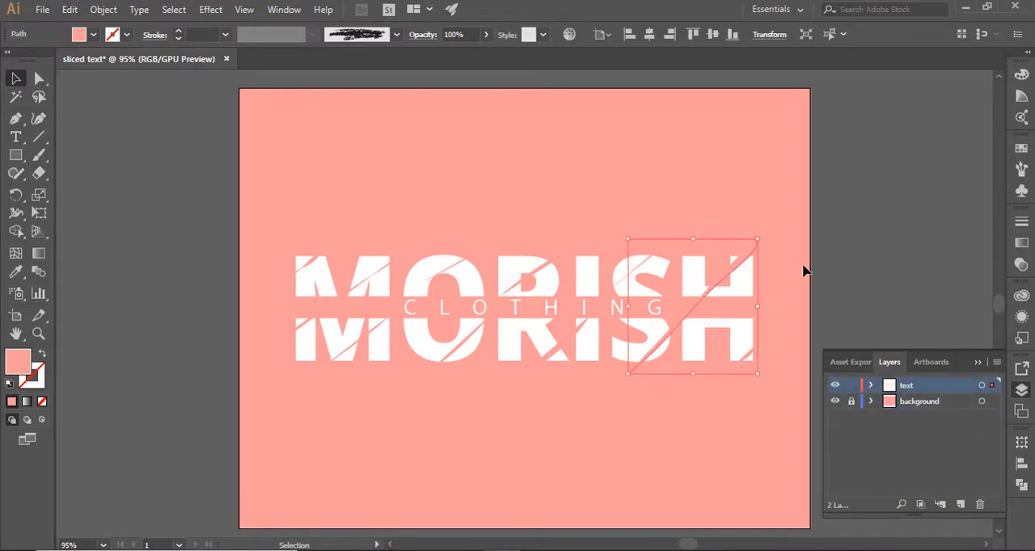
pyautogui.click(841, 275)
pyautogui.click(977, 361)
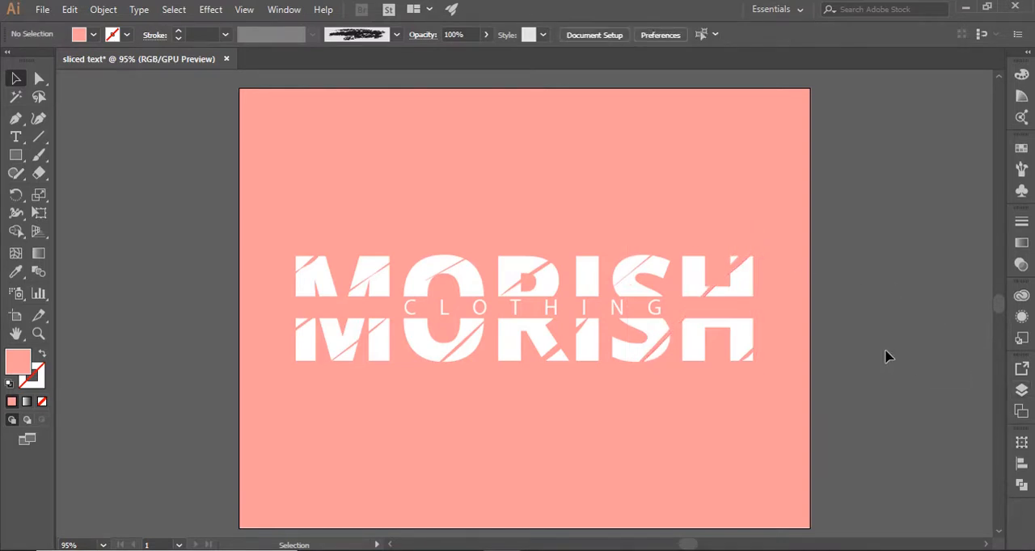